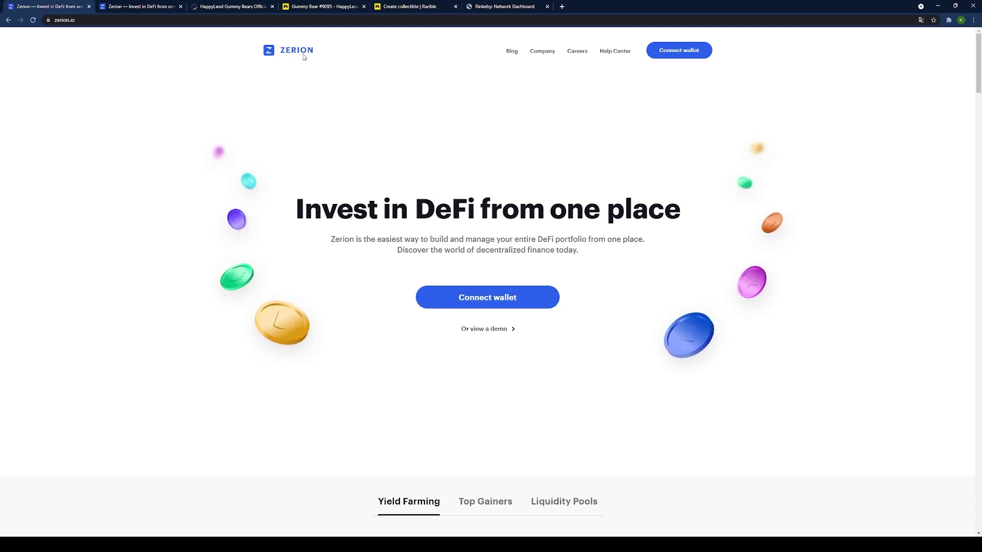
Connect the MetaMask wallet to Zerion and dismiss the wallet top-up dialog
click(198, 23)
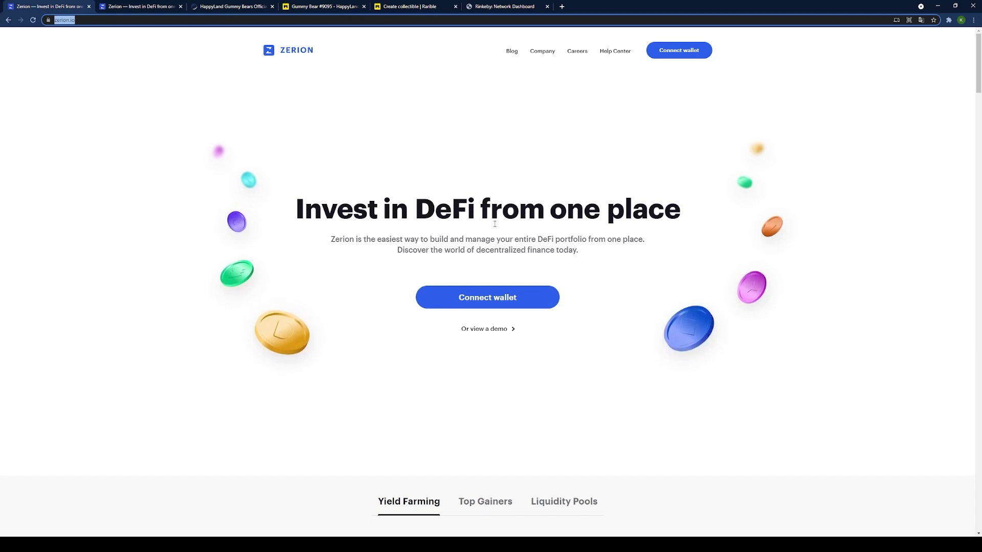
click(494, 271)
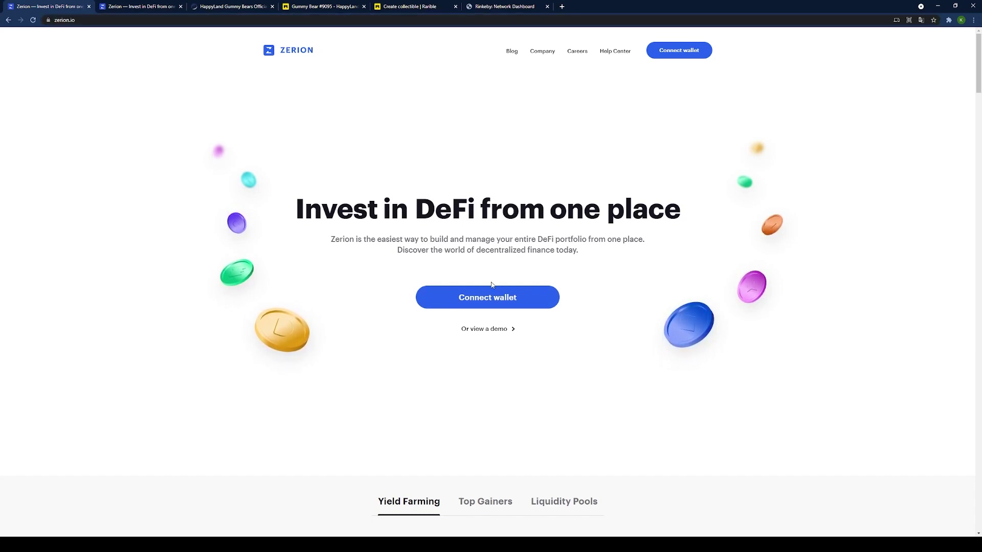
click(489, 304)
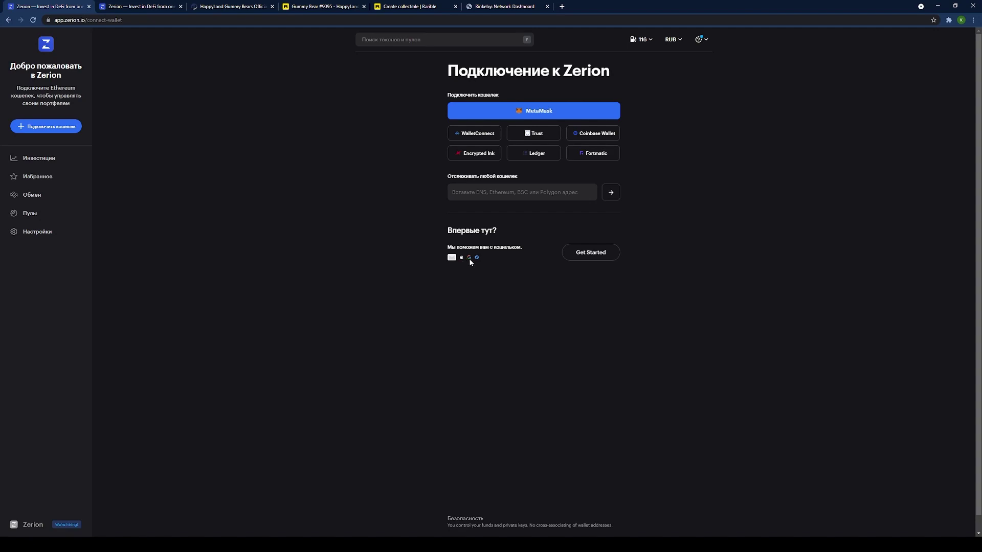
click(548, 117)
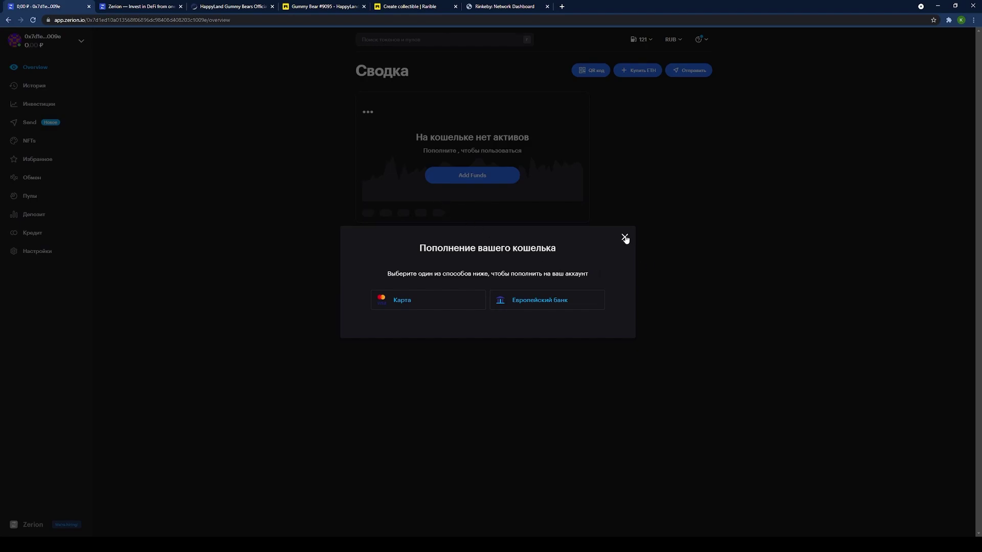
click(651, 258)
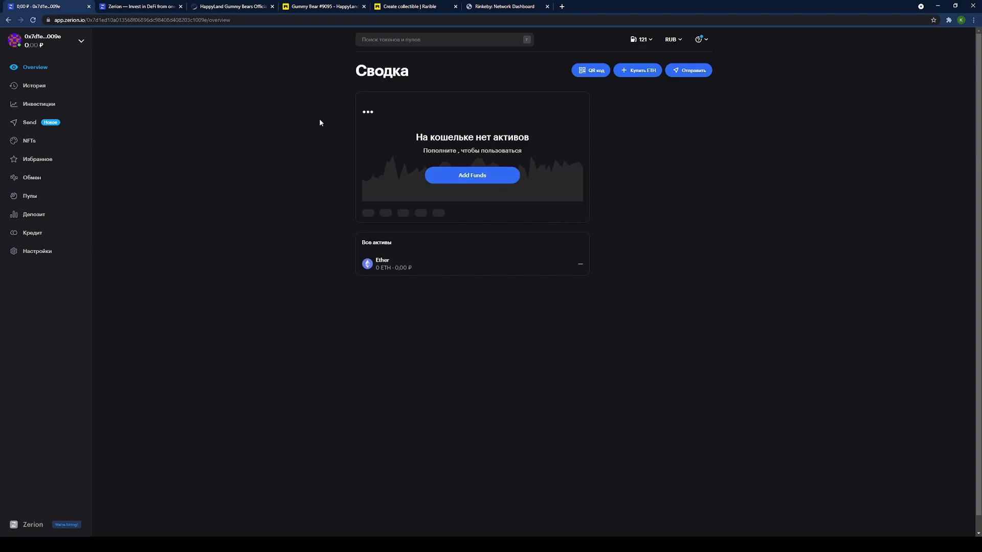
Open the demo portfolio from the second Zerion page and highlight its total balance
click(145, 7)
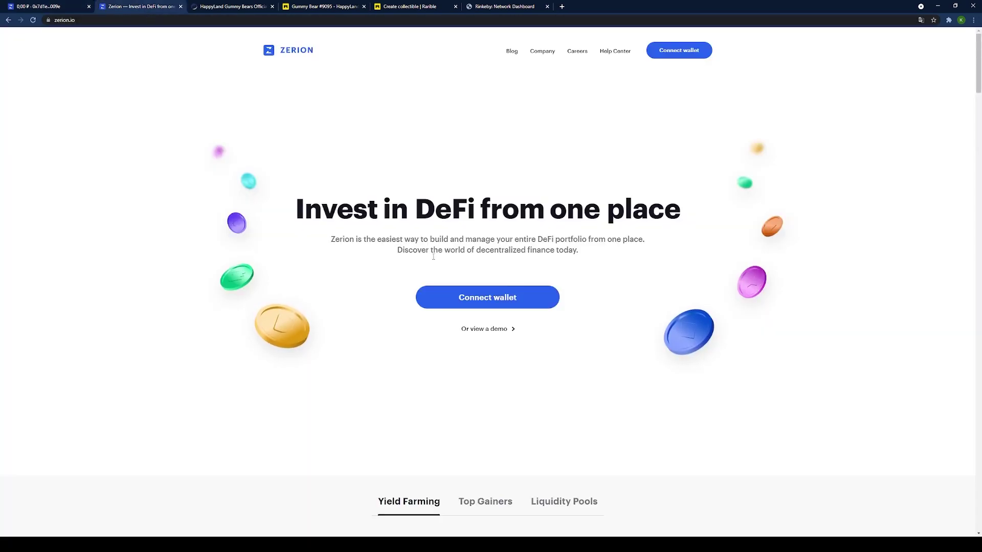
click(495, 329)
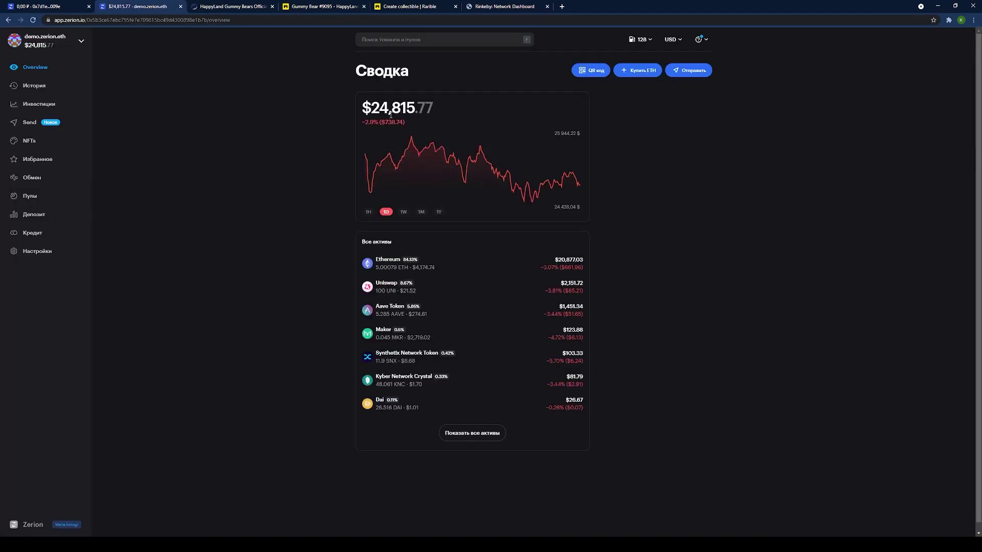
drag(361, 109, 439, 108)
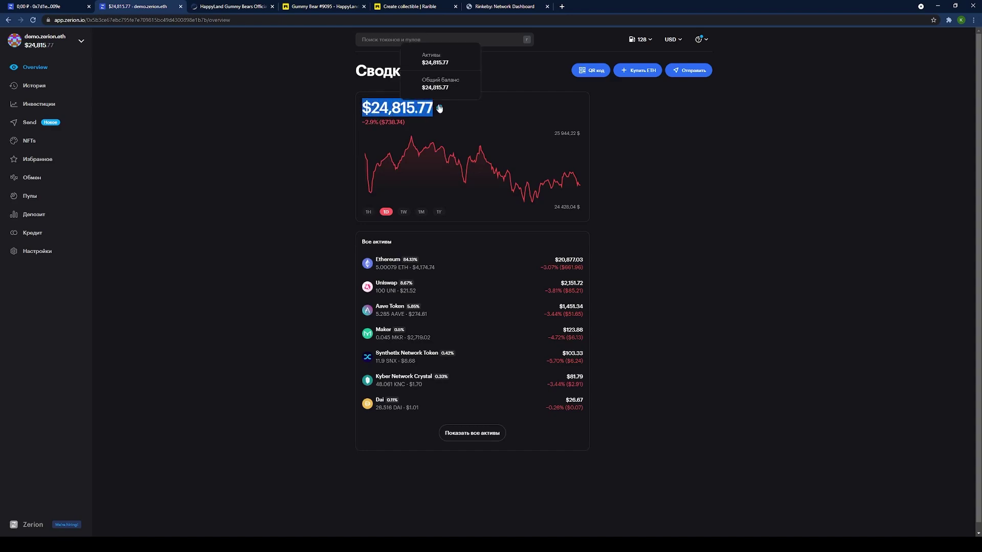
click(462, 111)
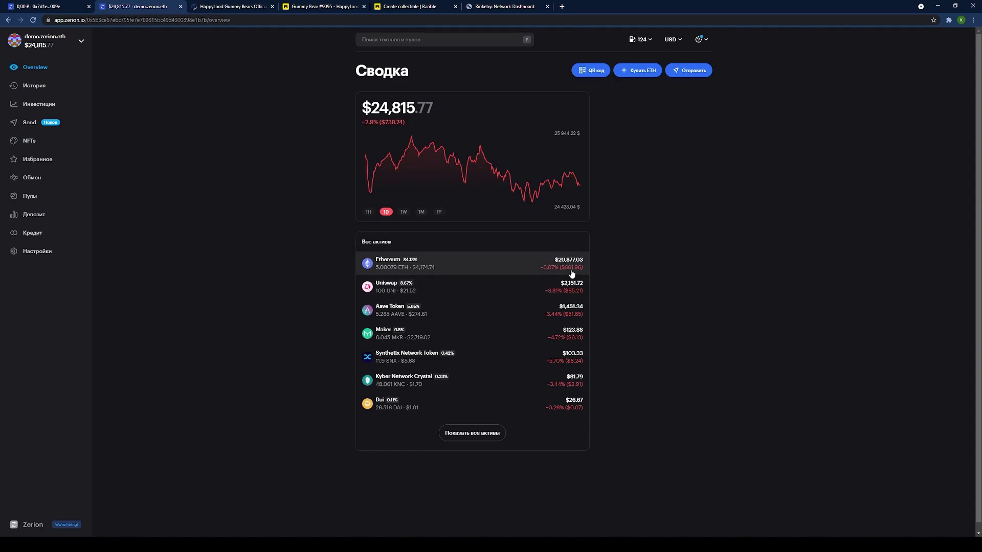
Examine Ethereum's price, balance, statistics and description, and browse the assets tagged Token
click(485, 265)
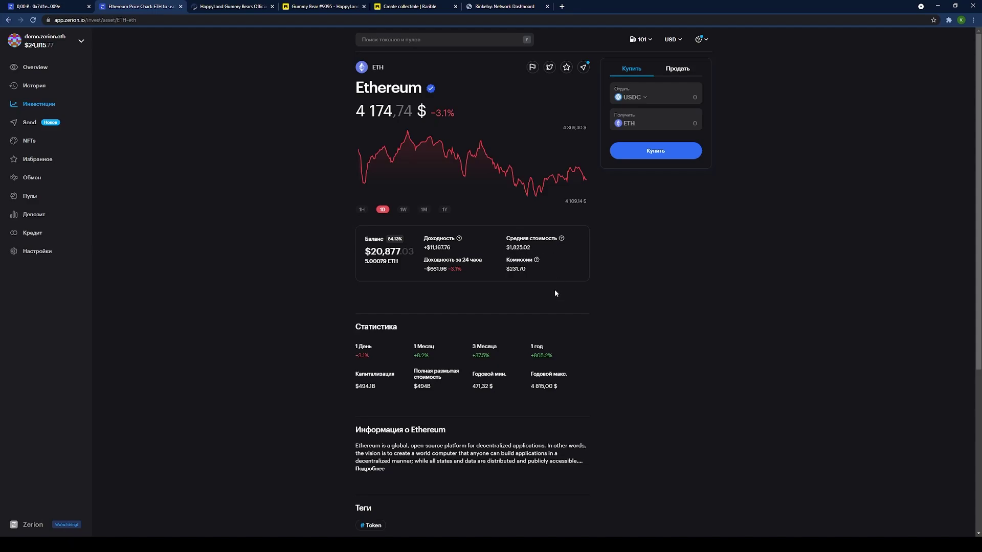
scroll(504, 322, down, 2)
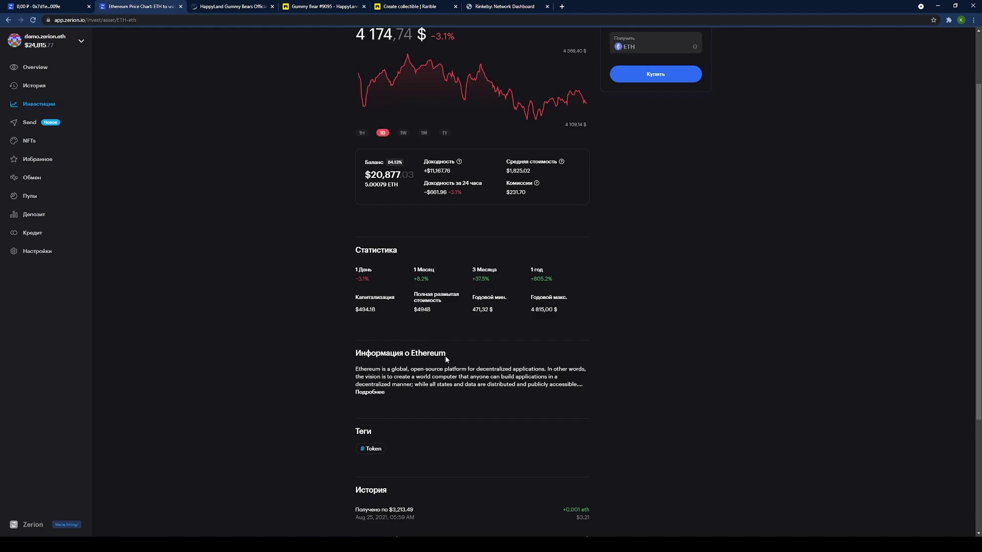
scroll(445, 356, down, 1)
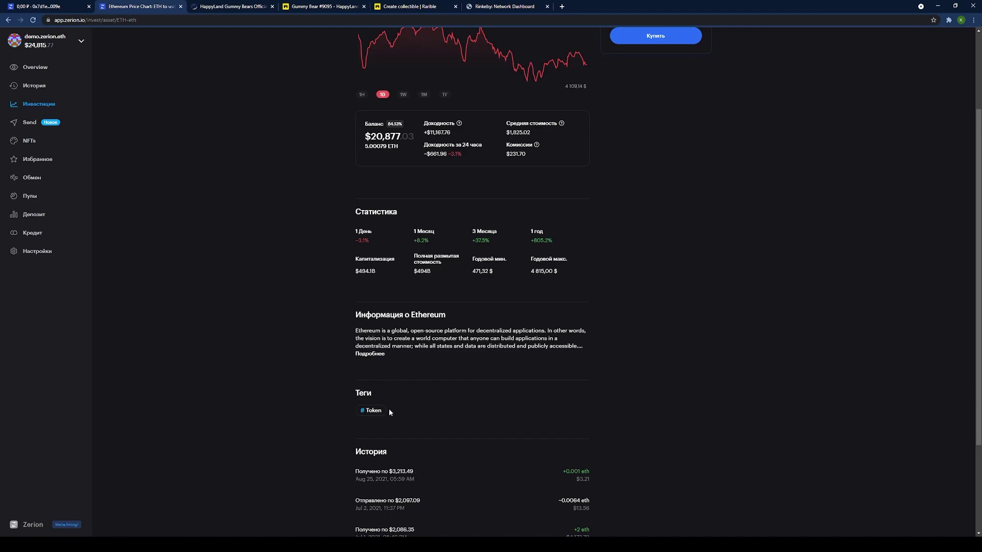
click(372, 410)
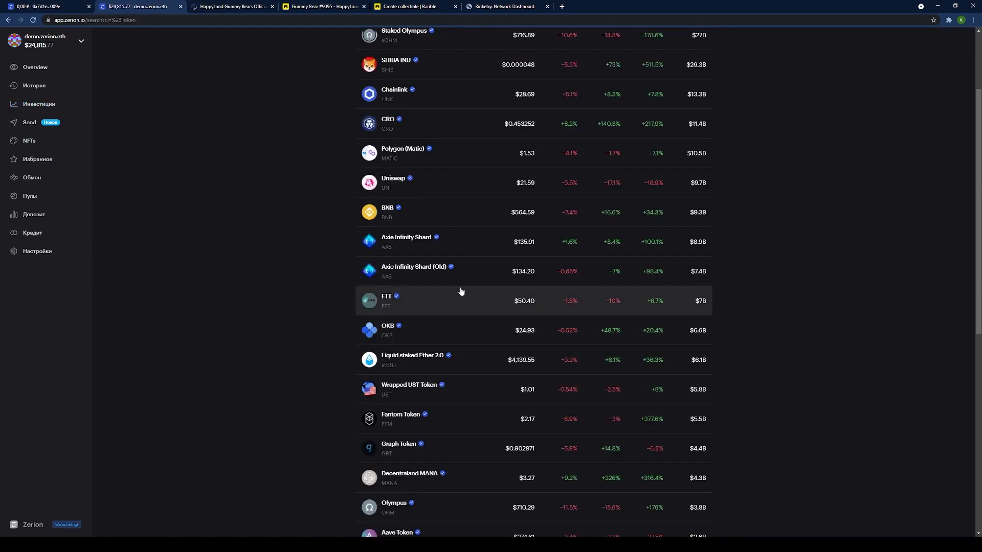
key(alt+Left)
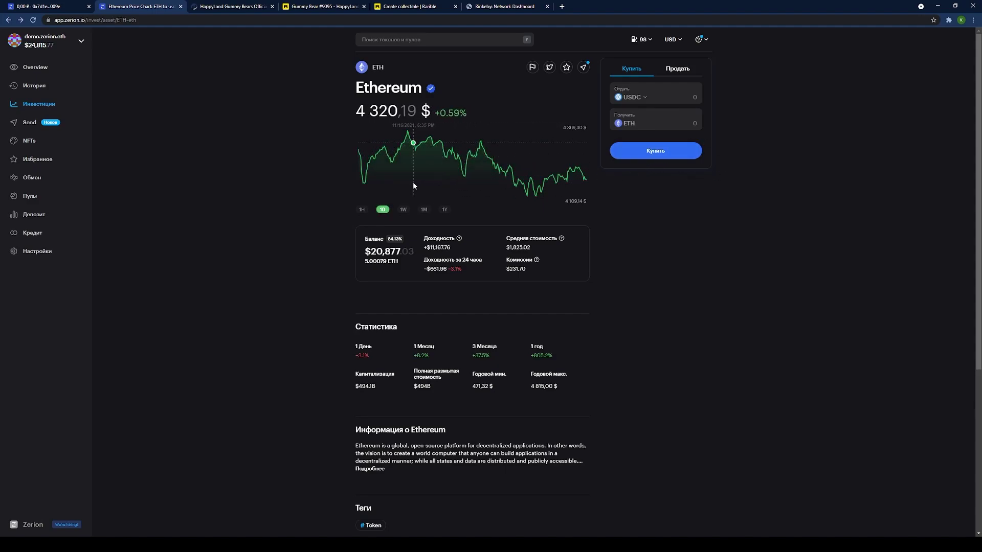
Return to the demo portfolio overview and view the wallet's QR code for receiving tokens
click(49, 68)
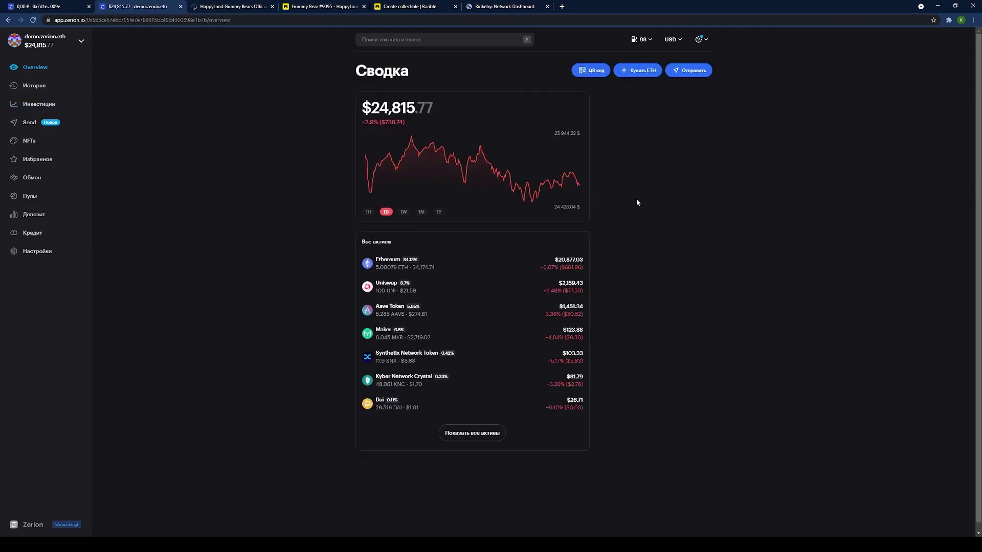
click(585, 72)
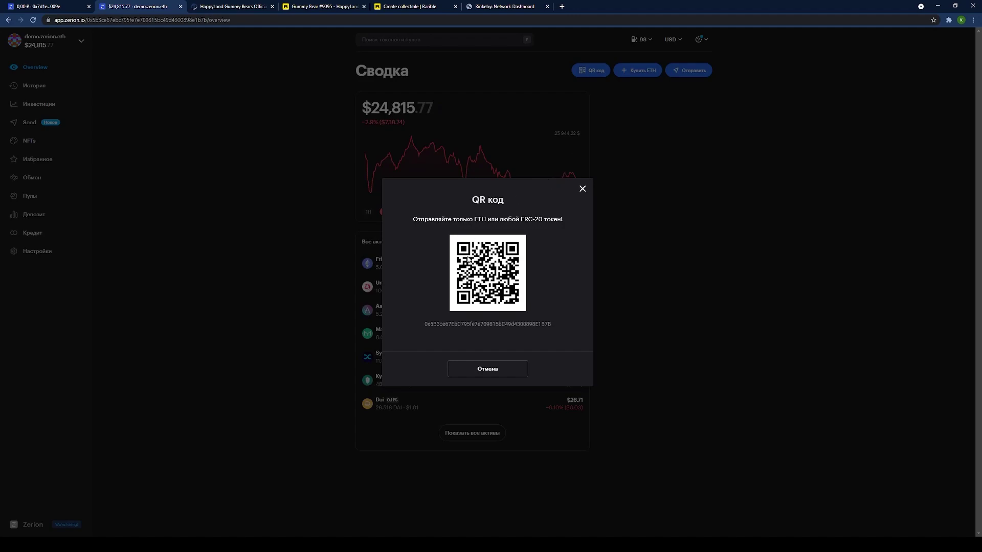
click(679, 304)
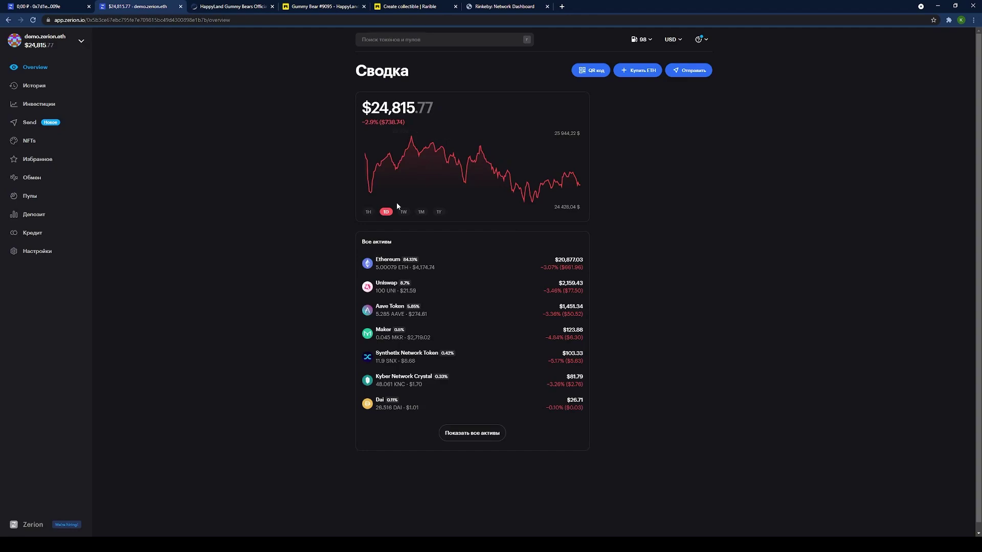
Switch from the demo portfolio to the second listed MetaMask wallet and dismiss the top-up dialog
click(73, 43)
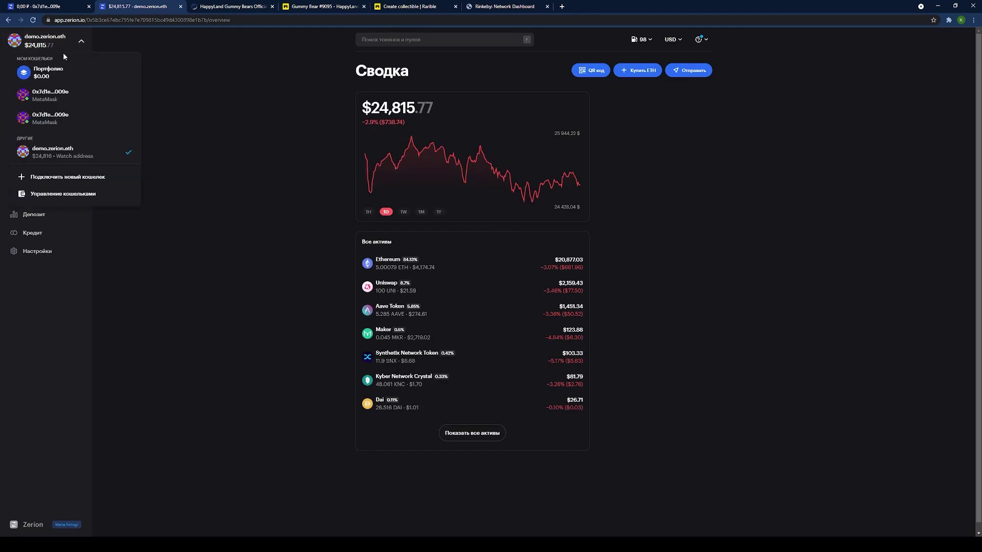
click(54, 120)
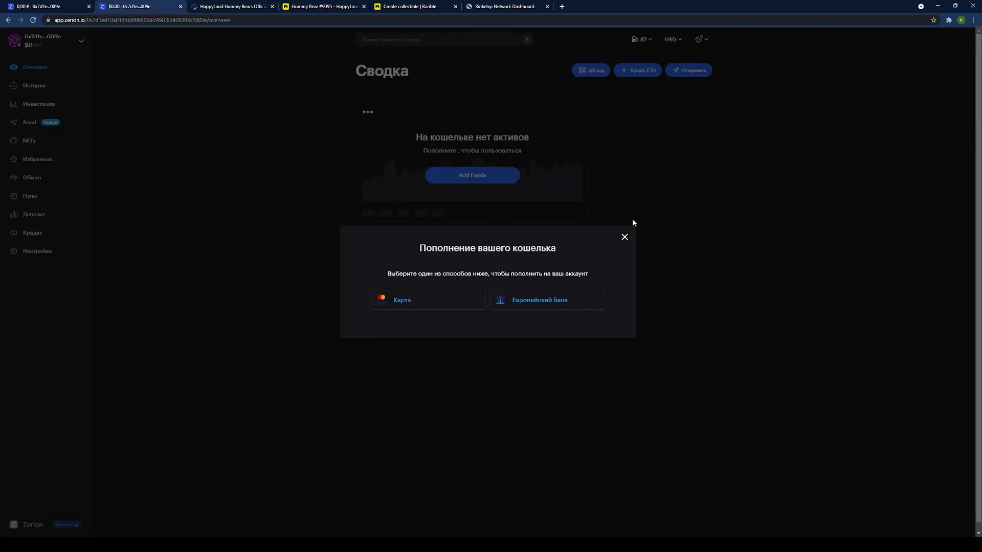
click(625, 237)
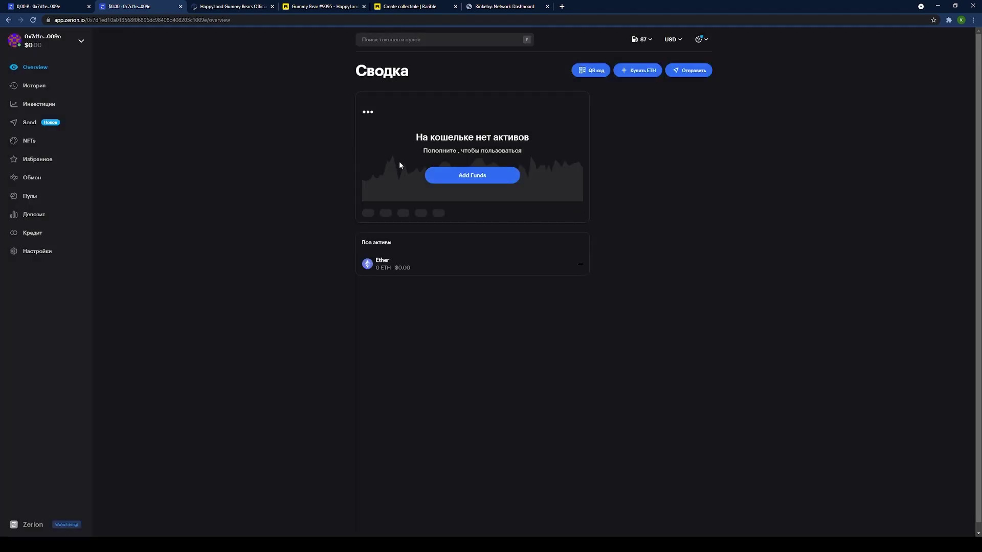
Review the list of connected wallets and the payment methods offered for buying ETH
click(71, 47)
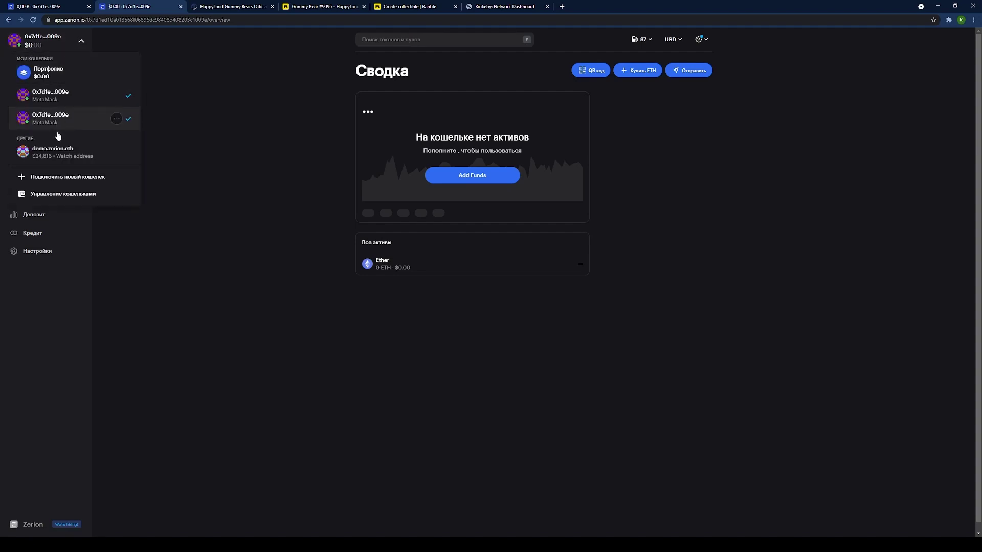
click(276, 151)
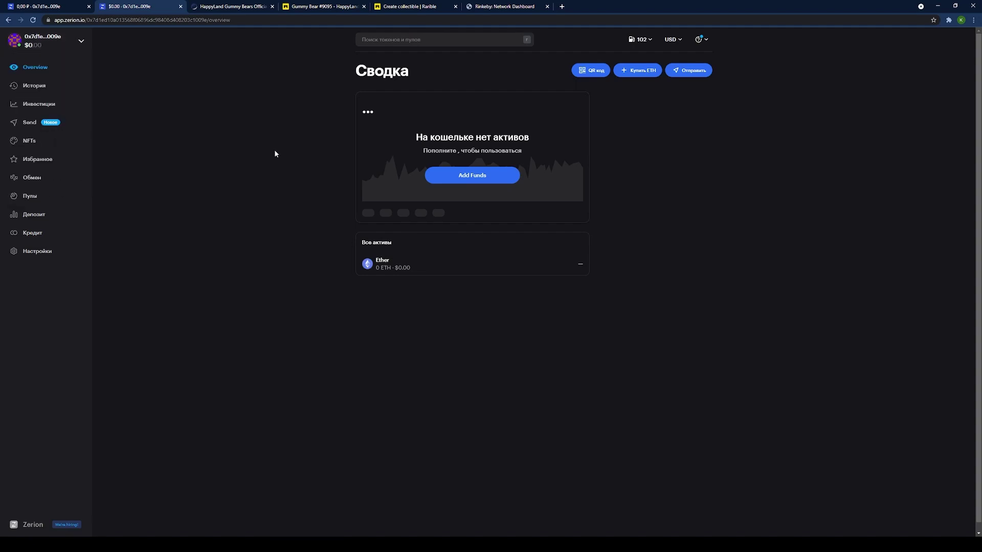
click(644, 70)
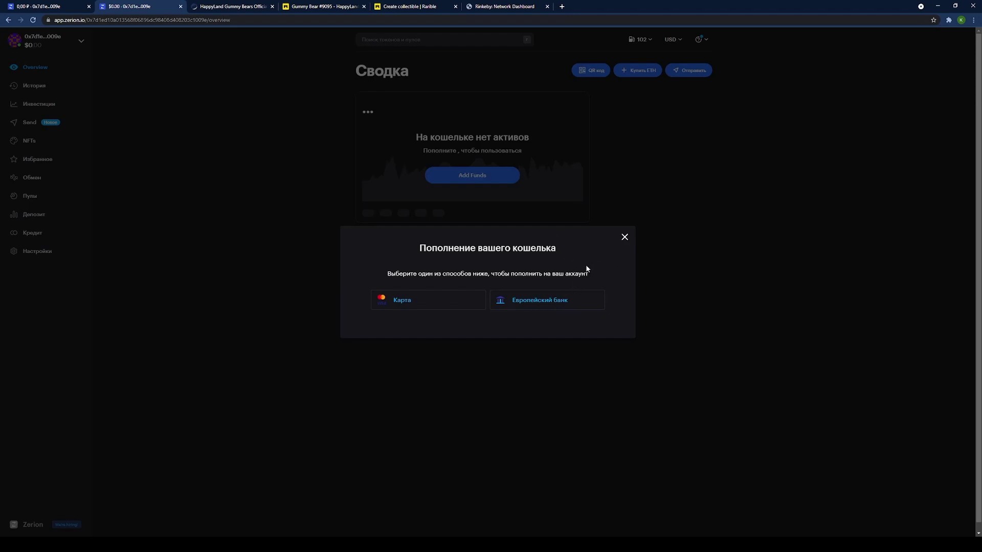
click(624, 238)
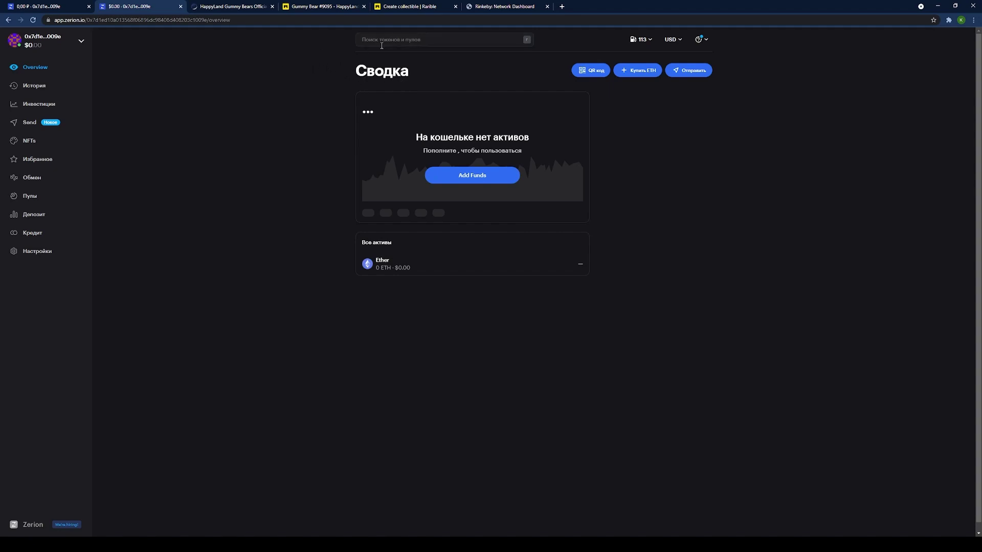
Search tokens and pools for "uniswap" and check the current gas prices
text(uniswap)
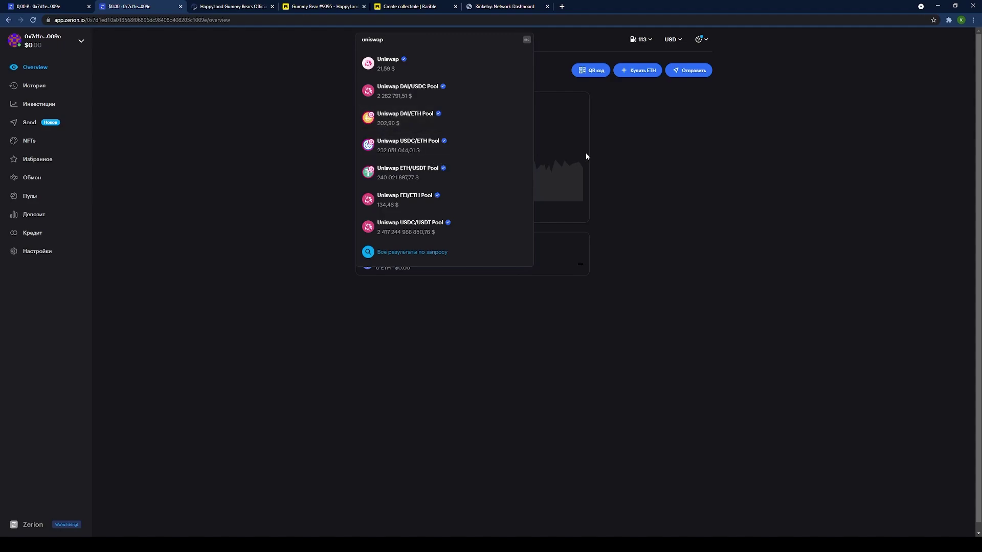
click(668, 148)
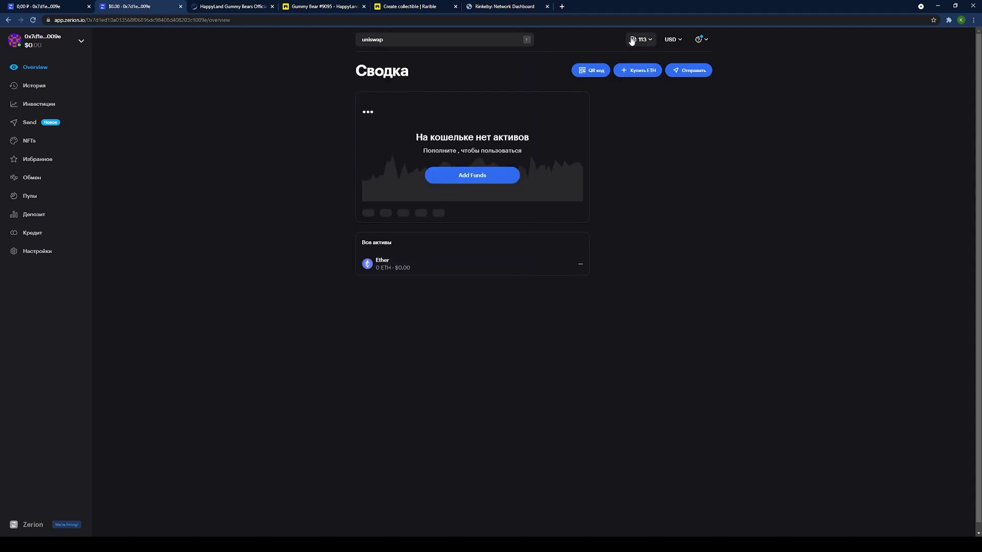
click(655, 46)
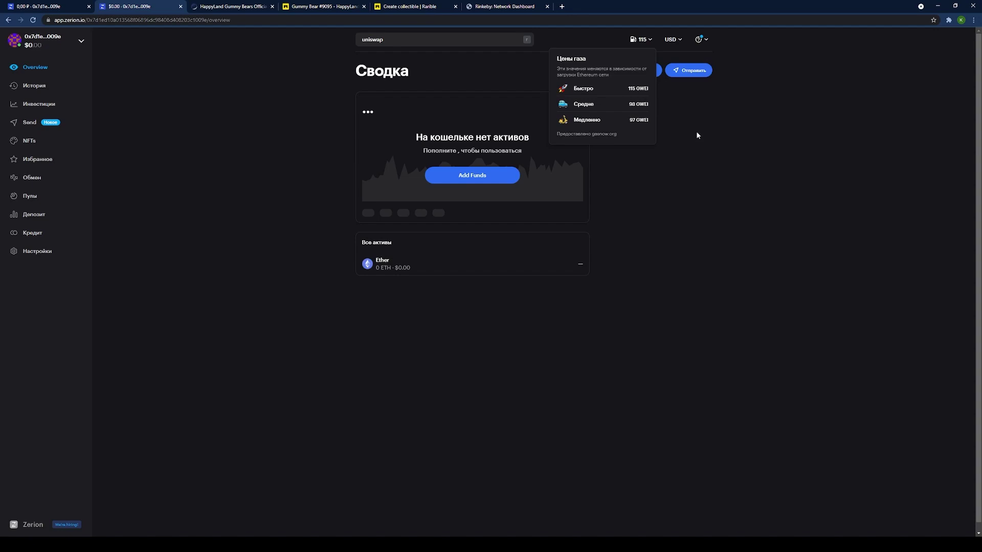
click(740, 145)
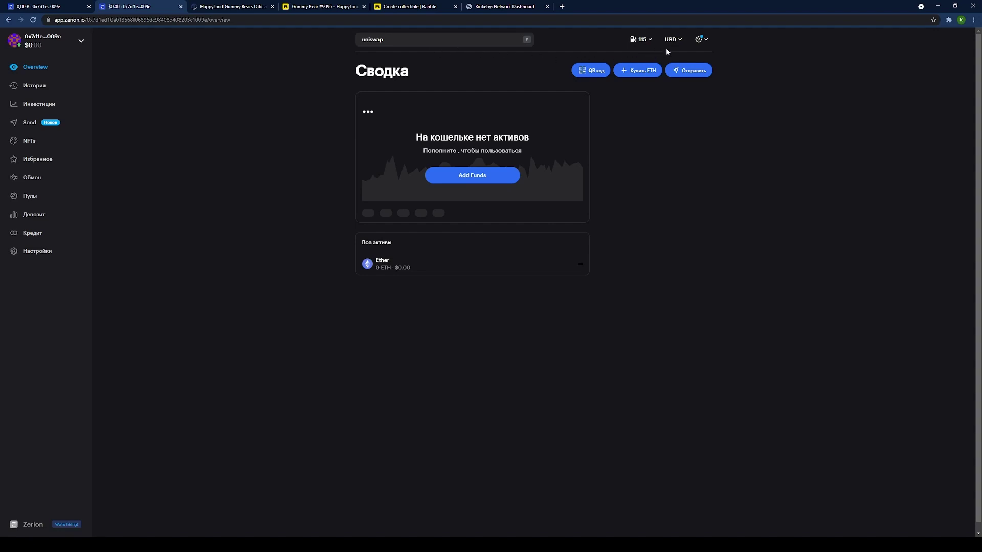
Set the display currency to RUB and switch back to the demo.zerion.eth wallet
click(672, 44)
scroll(639, 194, down, 3)
click(619, 169)
click(272, 156)
click(47, 44)
click(62, 152)
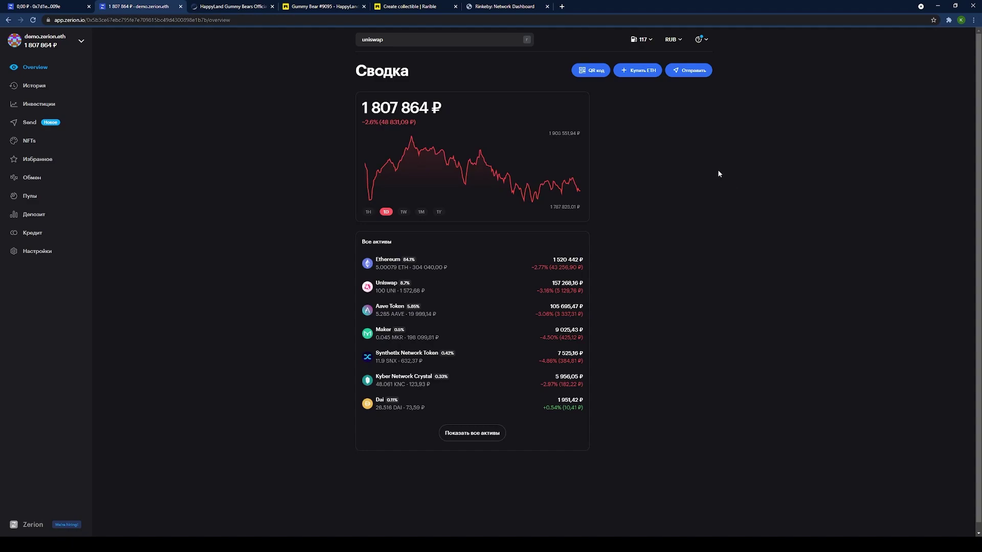
Open the token sending form and choose the first listed MetaMask wallet as the recipient
click(697, 74)
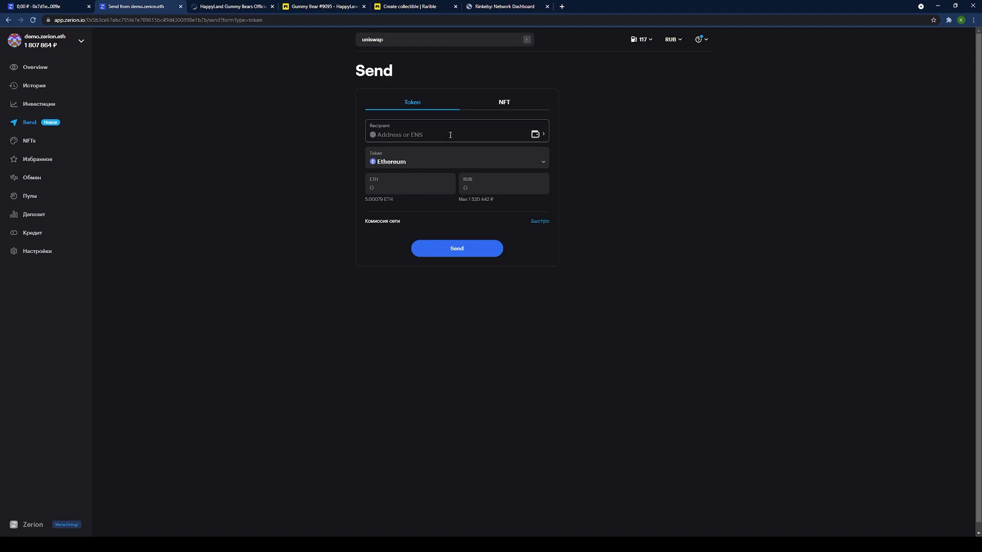
click(535, 135)
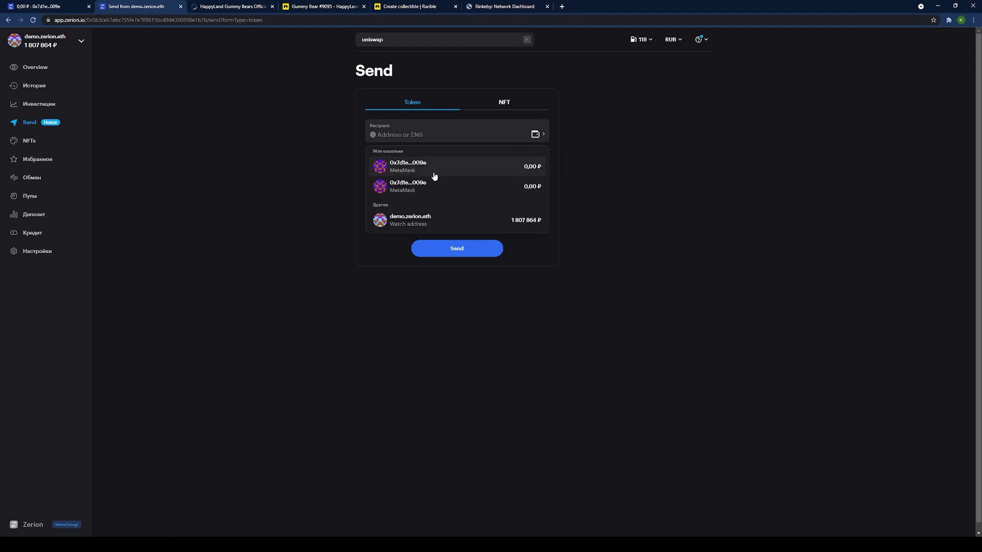
click(486, 164)
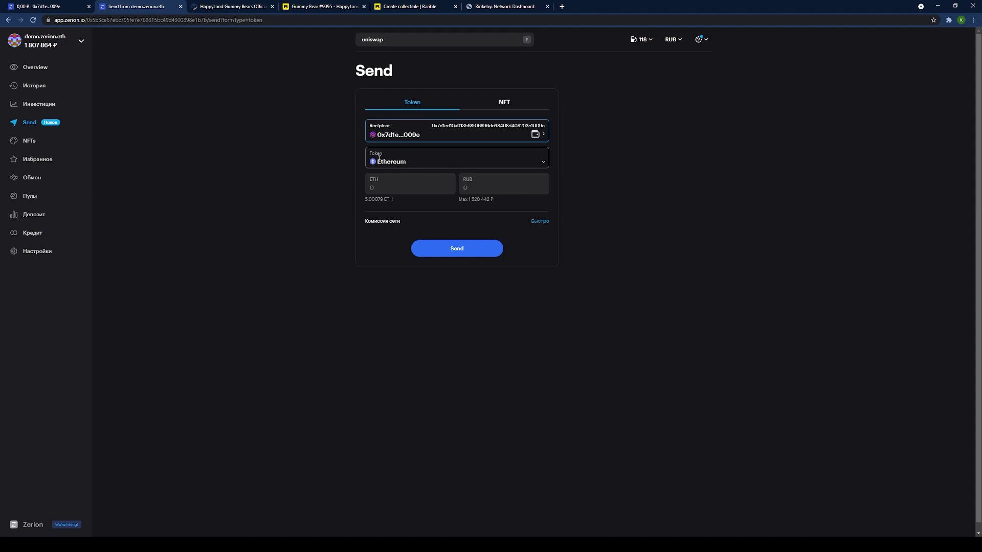
Choose Uniswap as the token to send and set the amount to 12 UNI
click(382, 160)
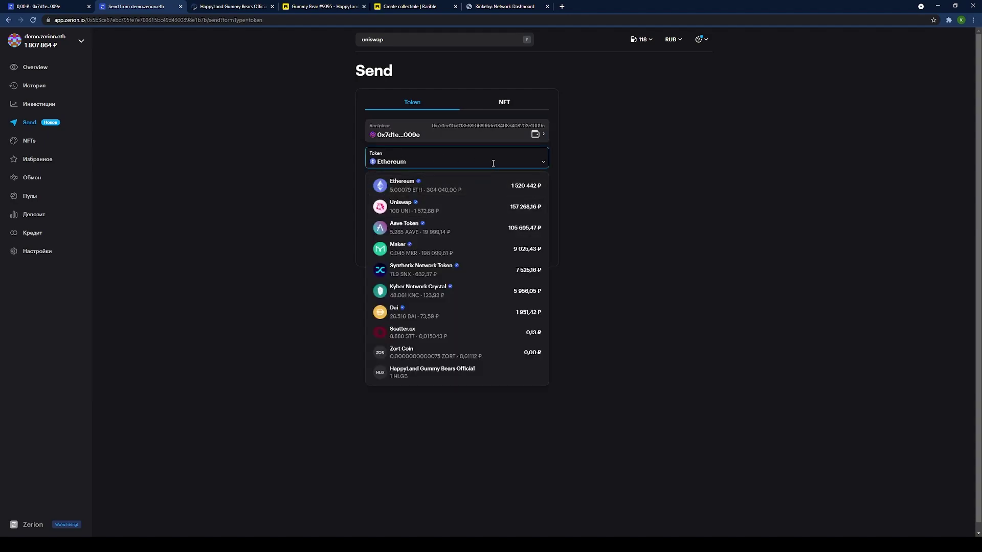
click(412, 206)
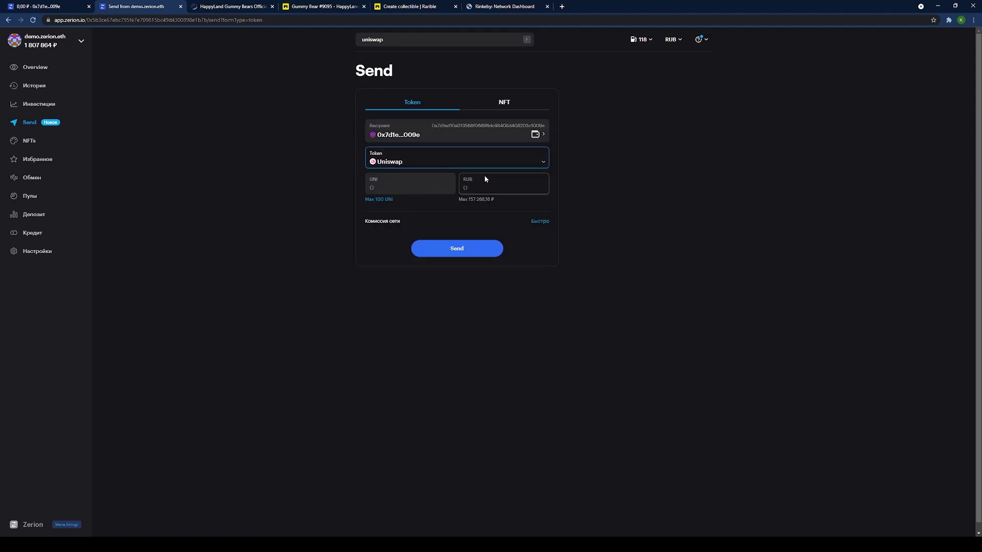
click(410, 185)
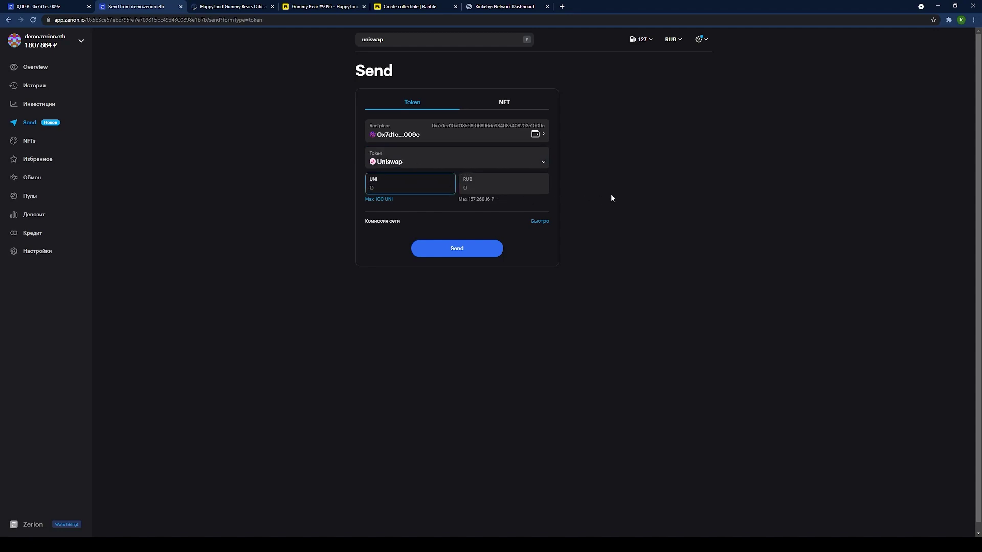
text(12)
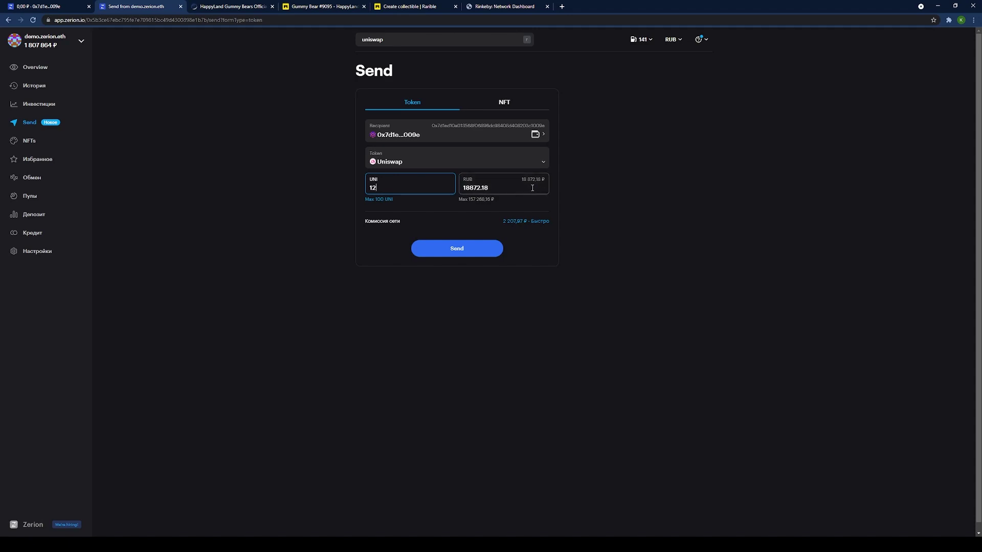
Set the transfer's network fee to the medium speed (Средне) and save the gas setting
click(530, 221)
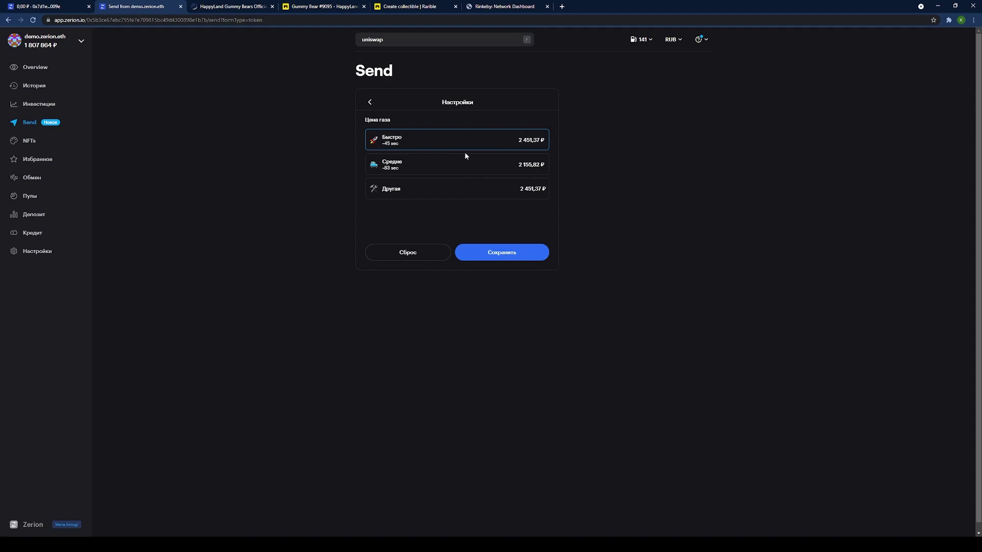
click(449, 164)
click(502, 256)
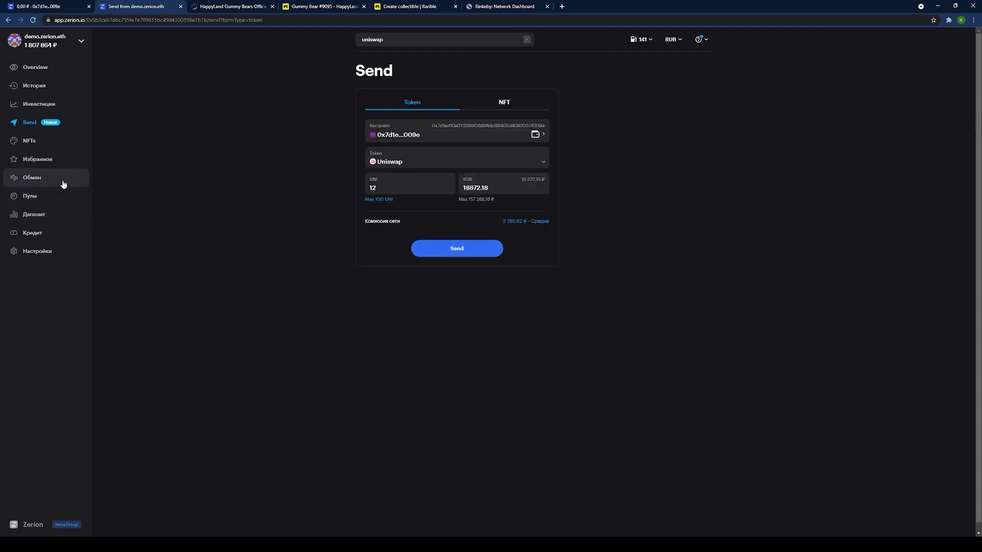
Open the Инвестиции page and review its token categories and the full list of tags
click(57, 106)
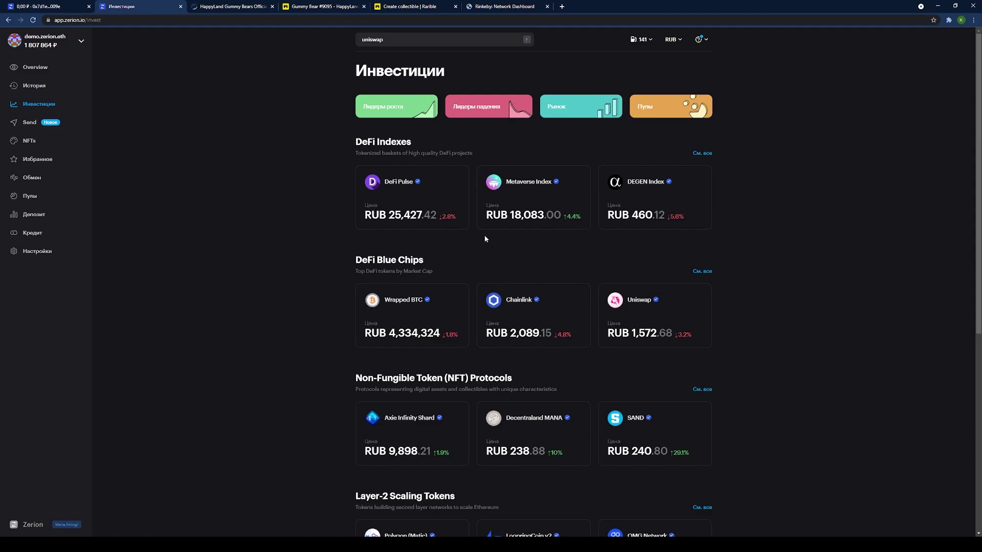
mouse_move(443, 228)
scroll(439, 275, down, 2)
scroll(490, 306, down, 5)
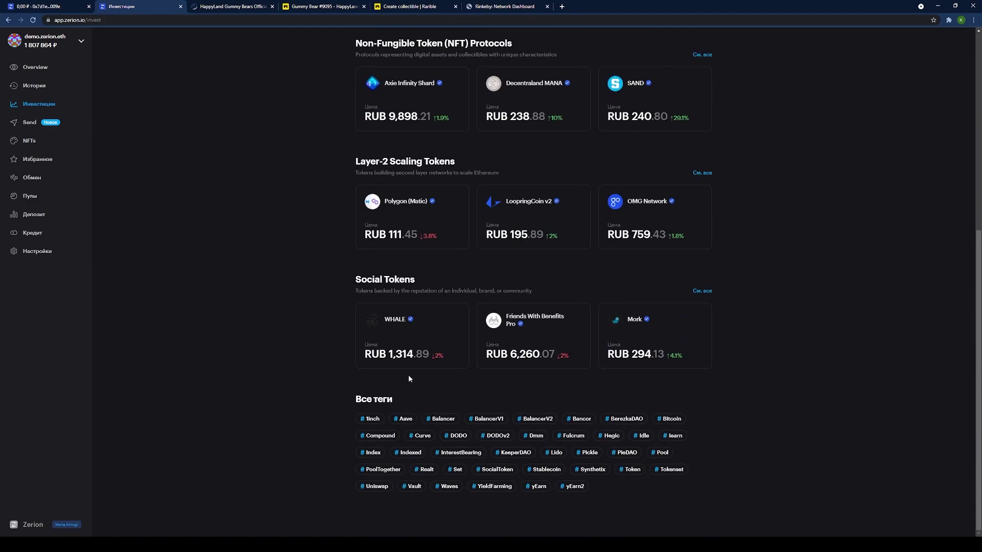
scroll(460, 393, up, 7)
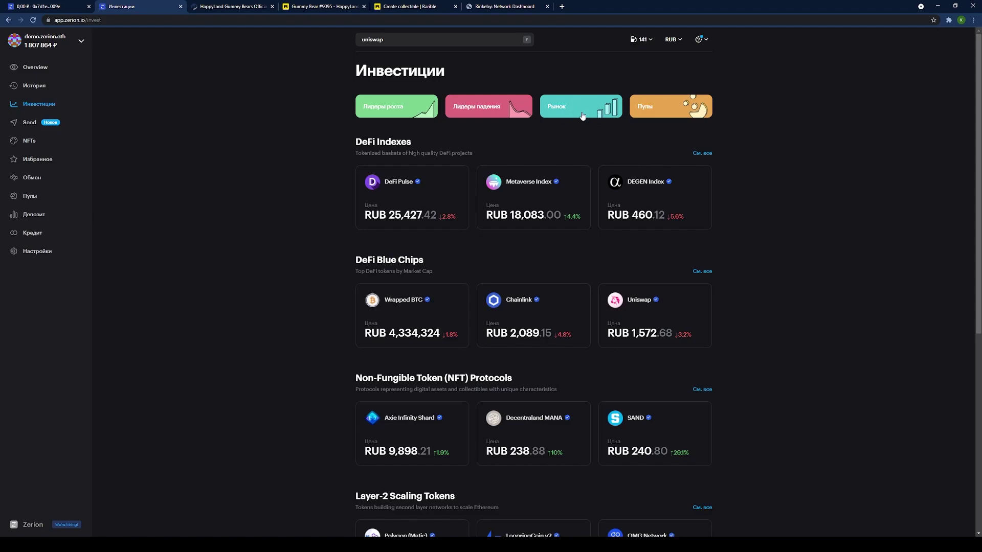
Open the Top Gainers list and sort it by price and by market capitalization
click(395, 114)
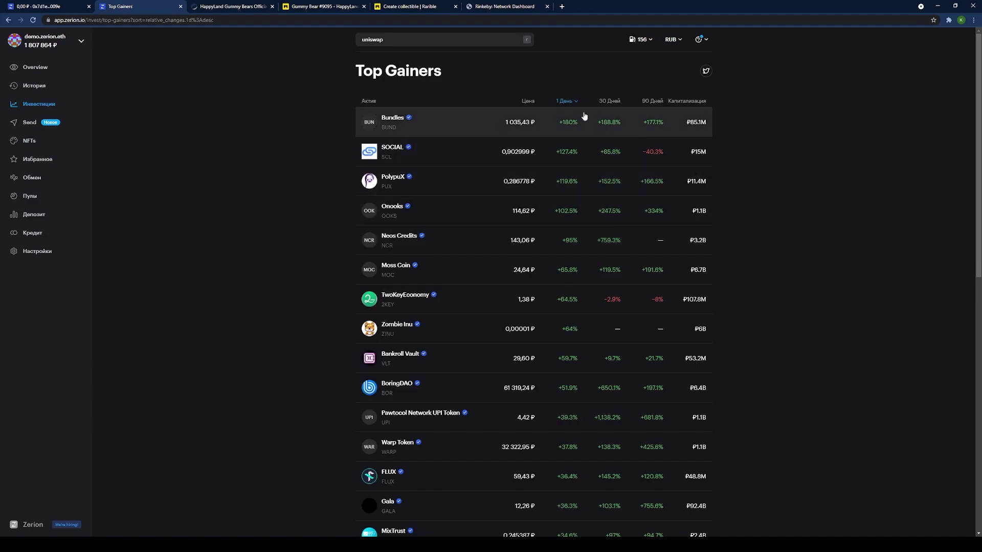
click(528, 101)
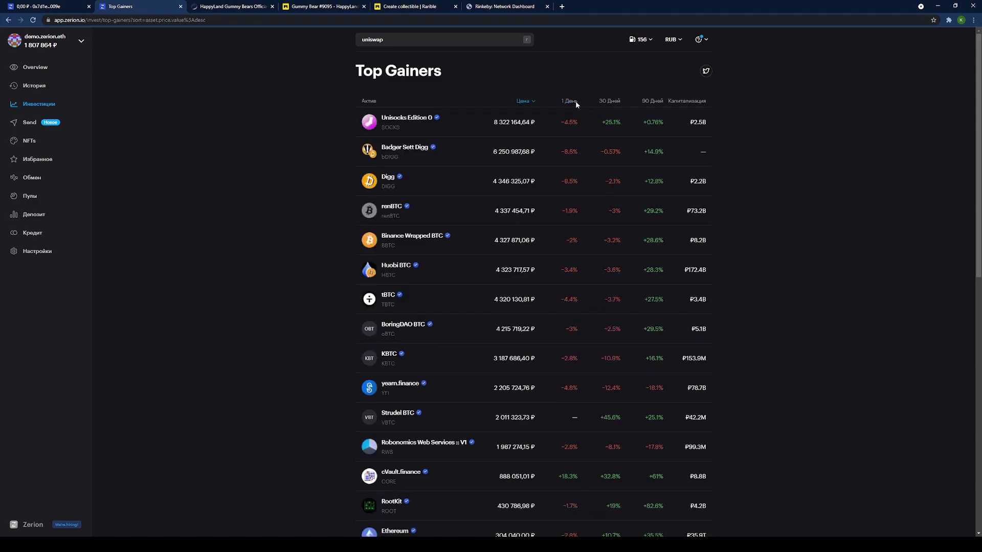
click(684, 101)
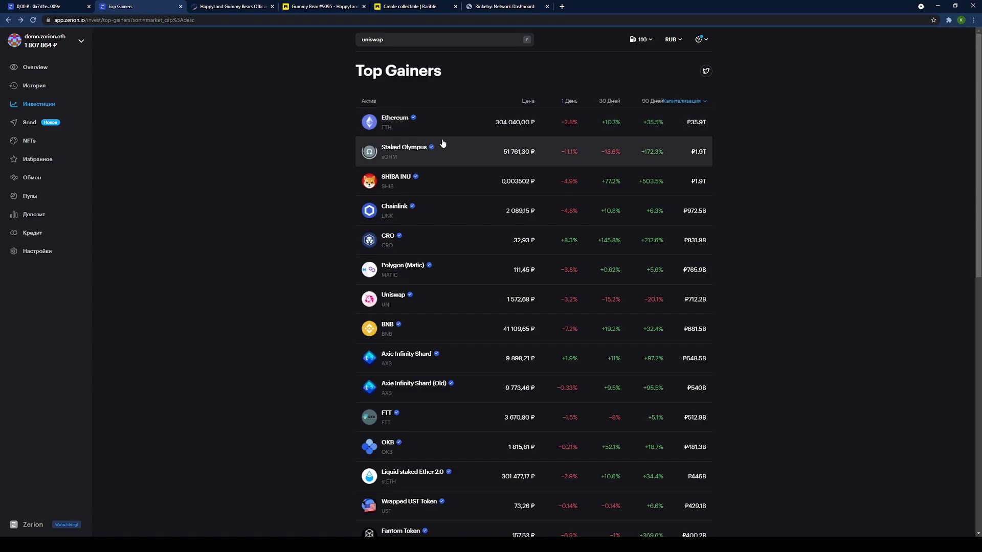
View the Ethereum asset page from the gainers list and look over the Top Losers list
click(445, 131)
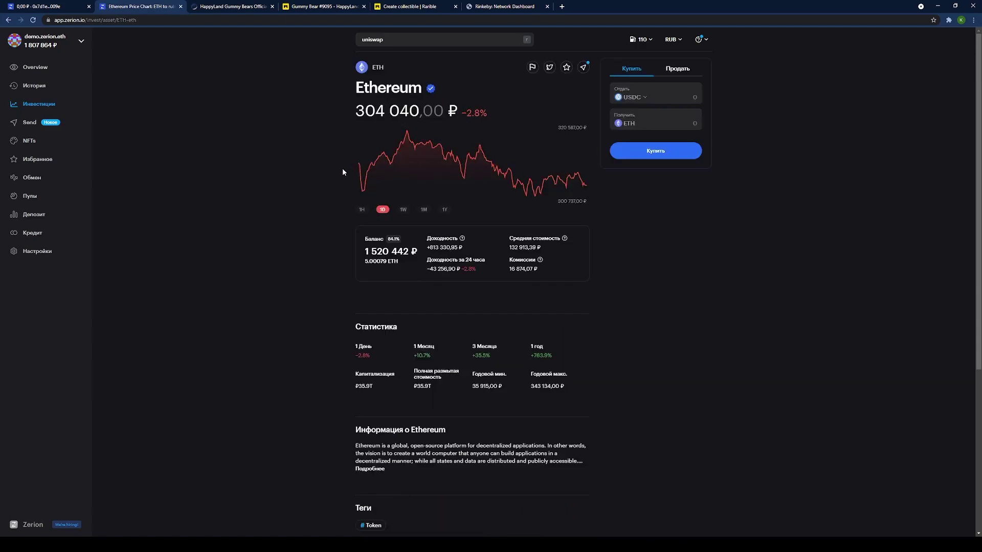
key(alt+Left)
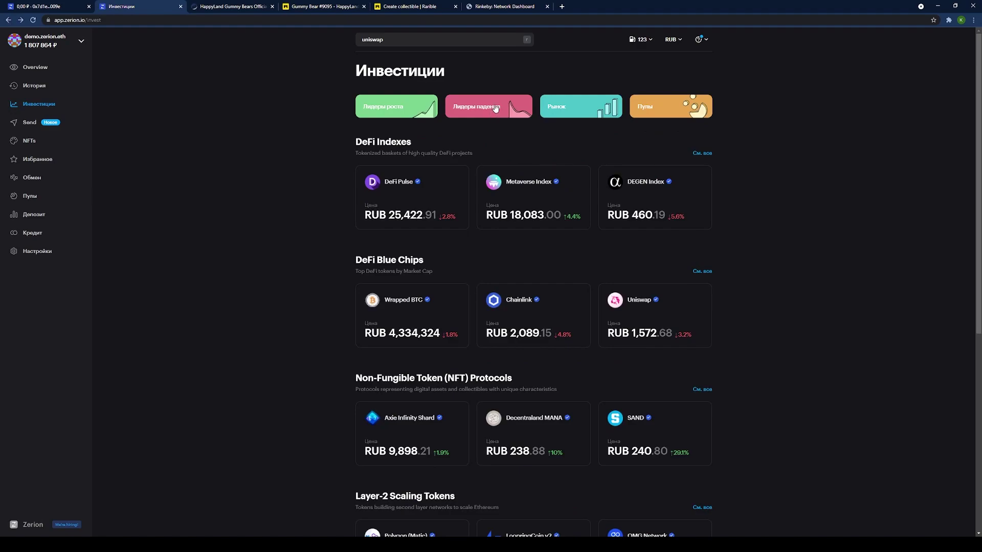
click(495, 108)
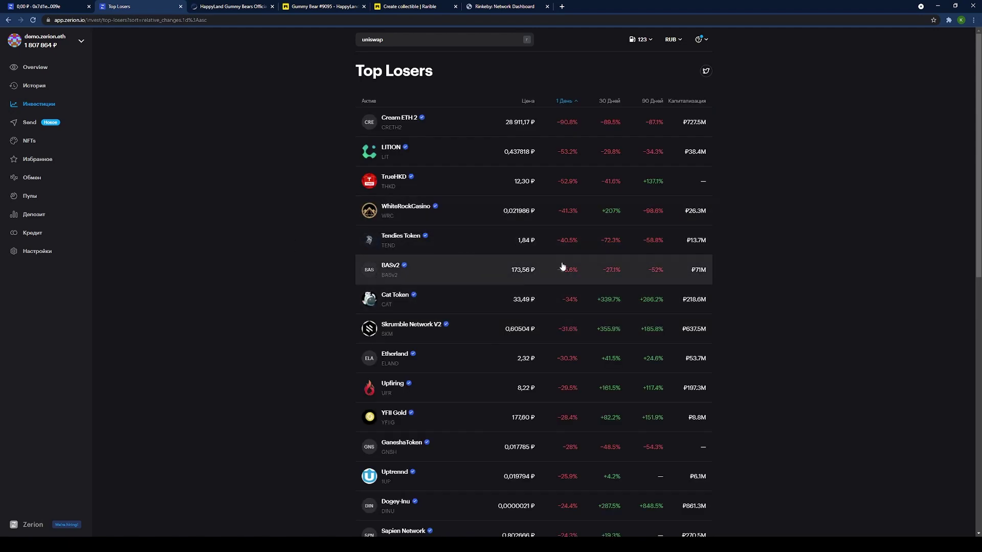
key(alt+Left)
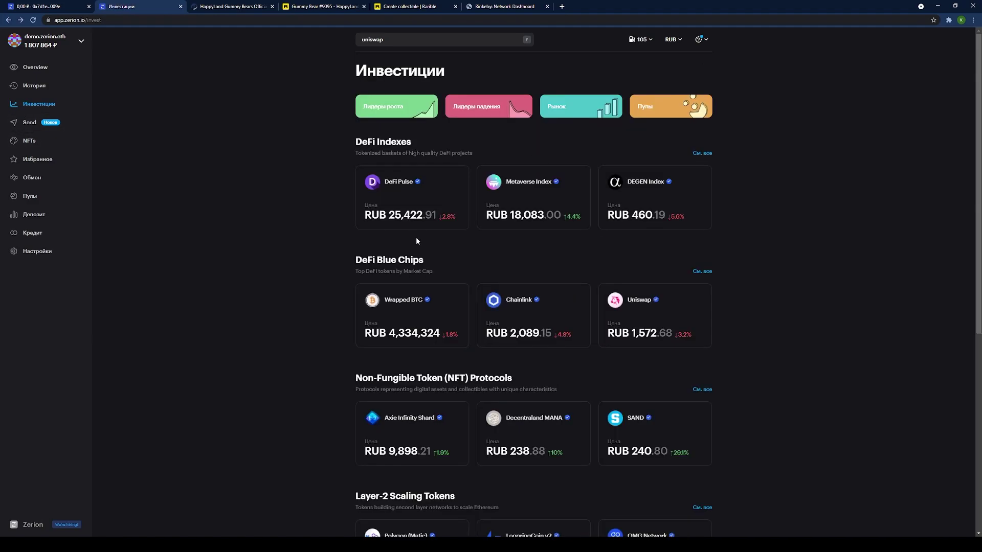
View the DeFi Pulse index details and the full DeFi Indexes list, and return to the Инвестиции page
mouse_move(446, 217)
click(445, 216)
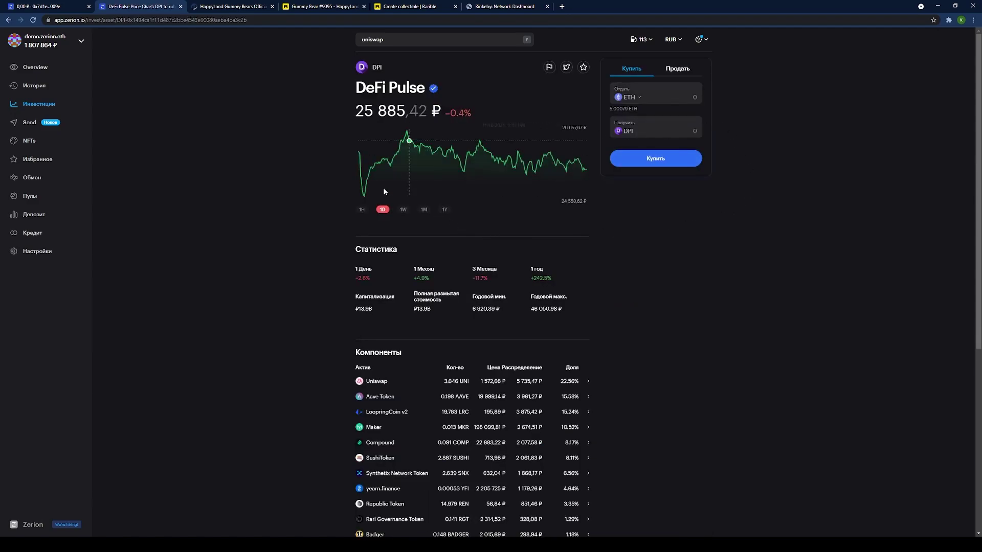
key(alt+Left)
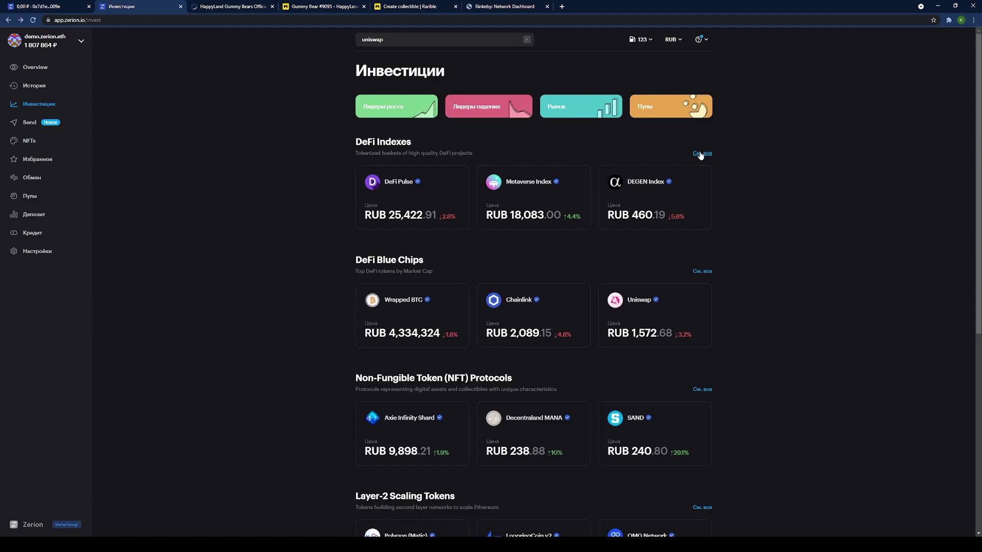
click(701, 154)
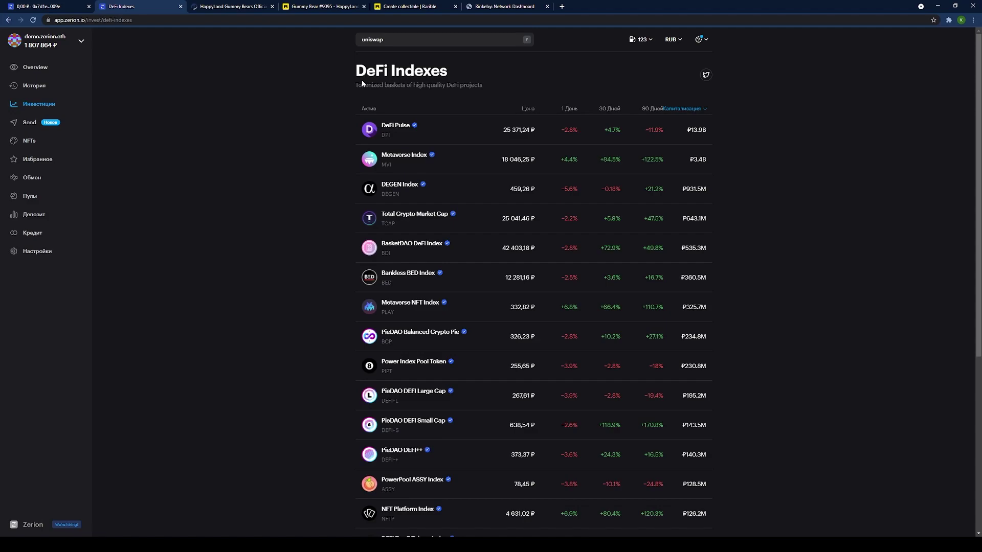
key(alt+Left)
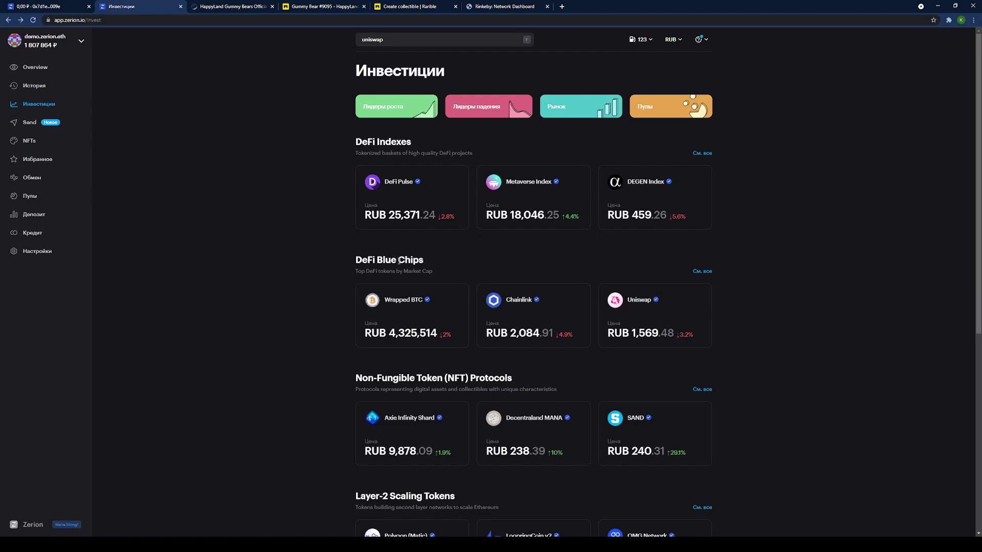
Look through the NFT, Layer-2 and social token categories and open the assets tagged 1inch
scroll(440, 276, down, 2)
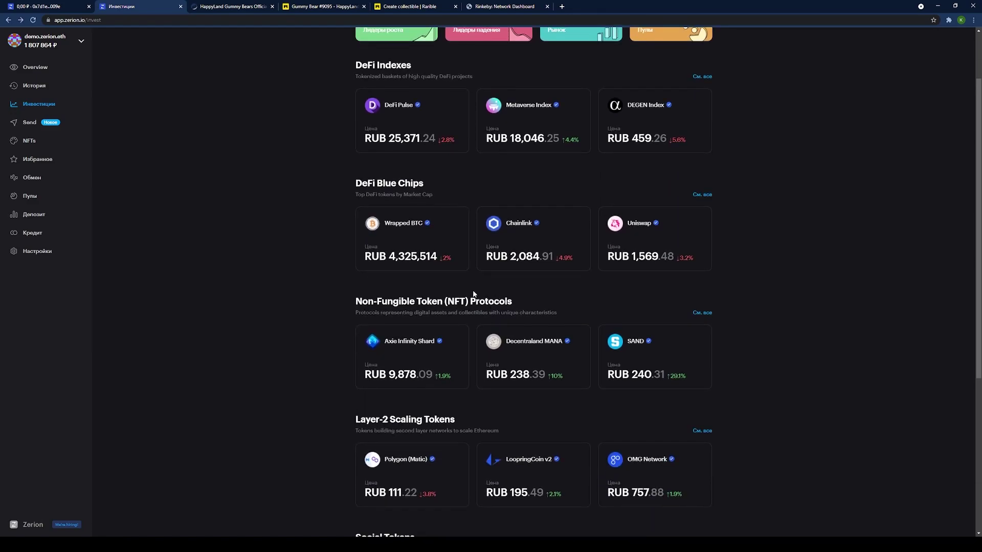
mouse_move(419, 332)
scroll(438, 353, down, 2)
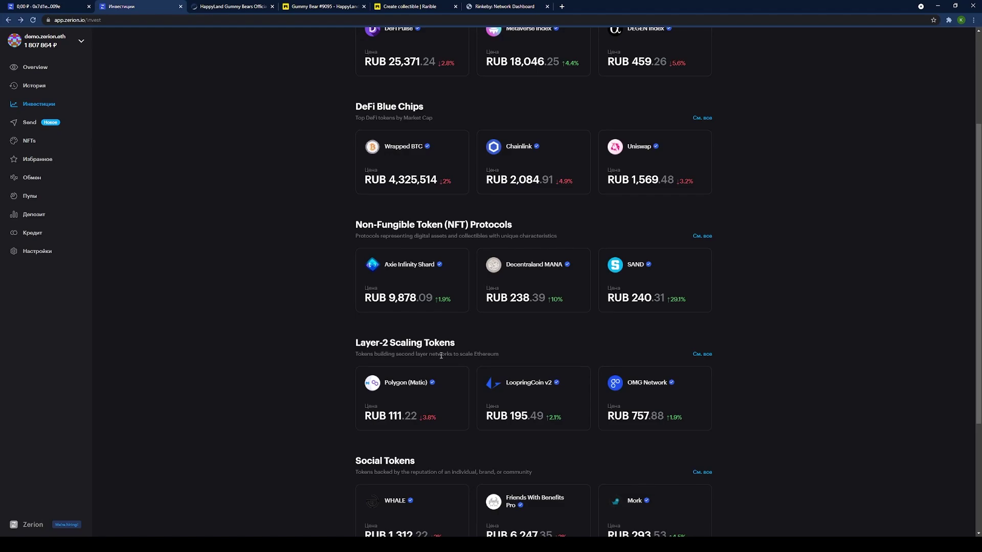
scroll(439, 353, down, 2)
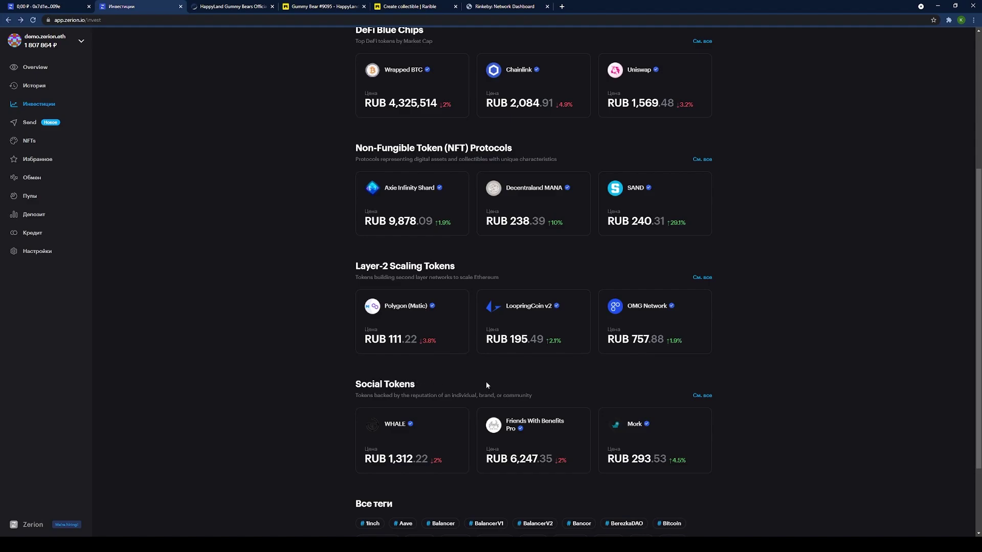
scroll(485, 386, down, 3)
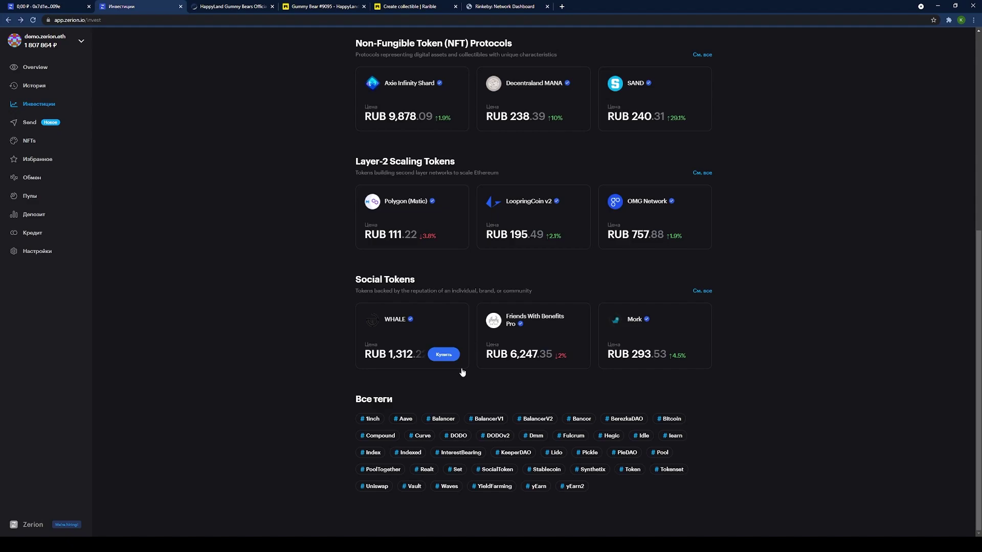
click(372, 420)
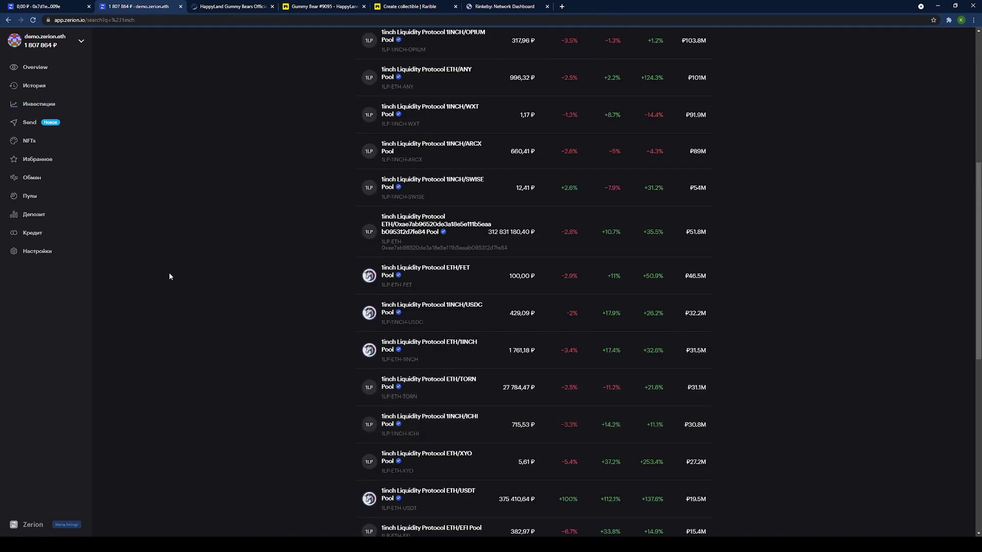
Set up an exchange of 2 ETH for Tether USD (USDT) on the Обмен page
click(53, 183)
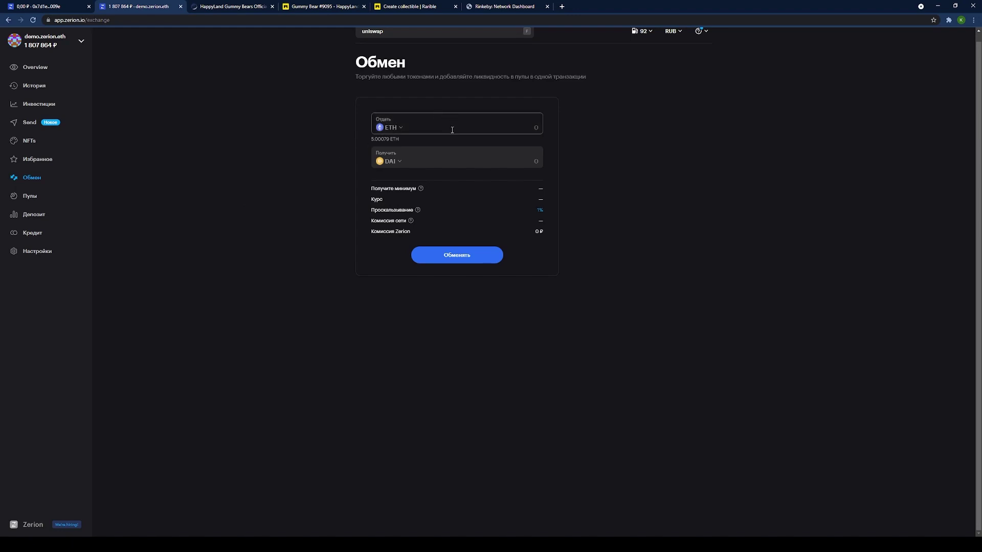
click(391, 128)
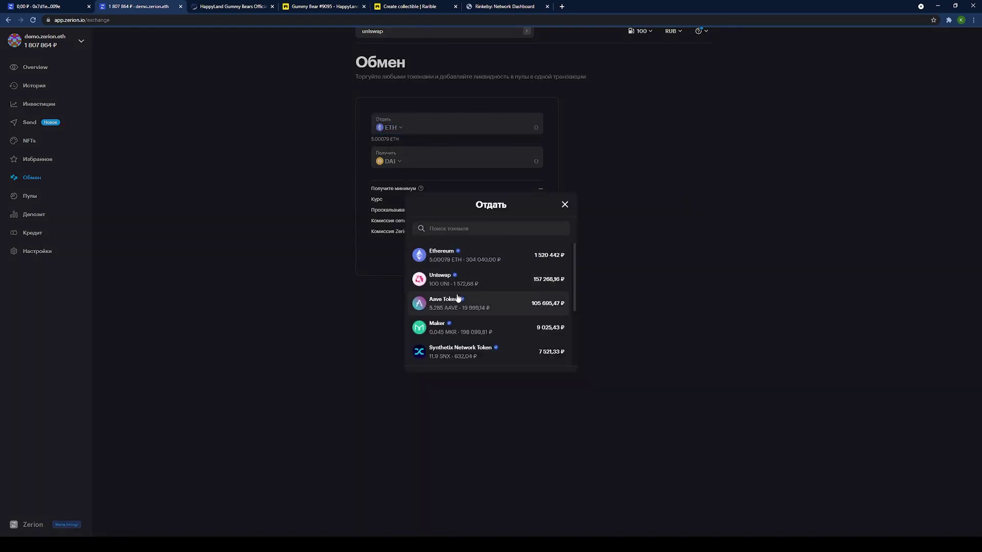
click(511, 257)
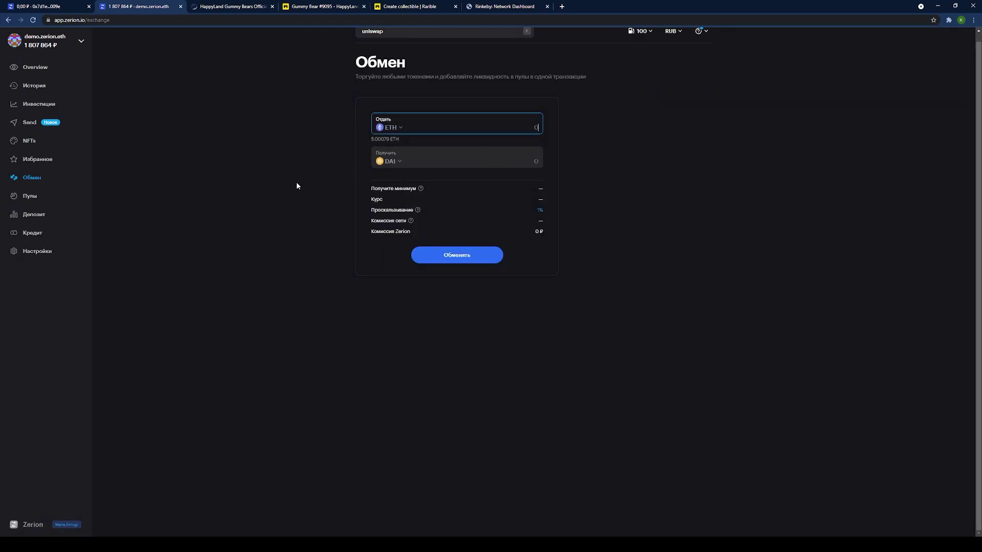
click(391, 162)
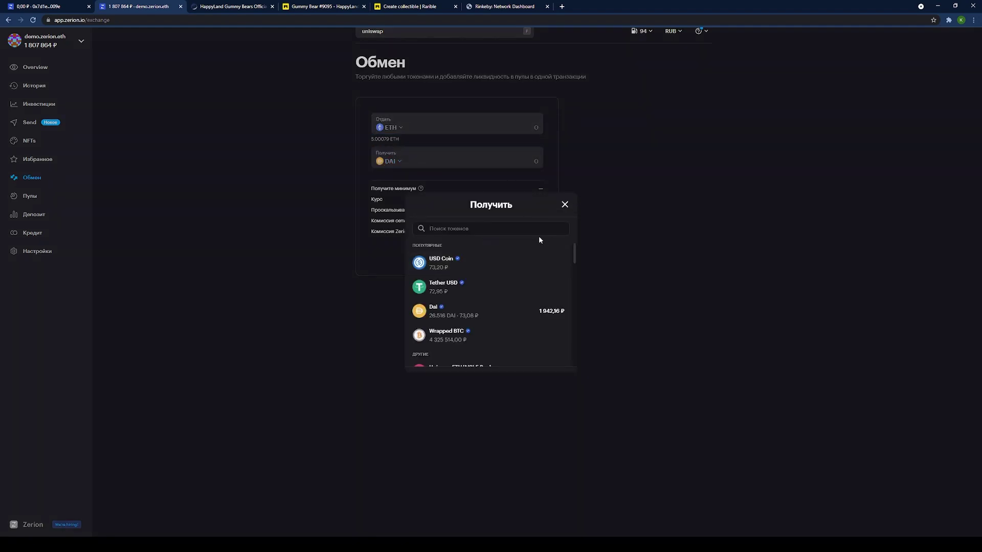
click(491, 296)
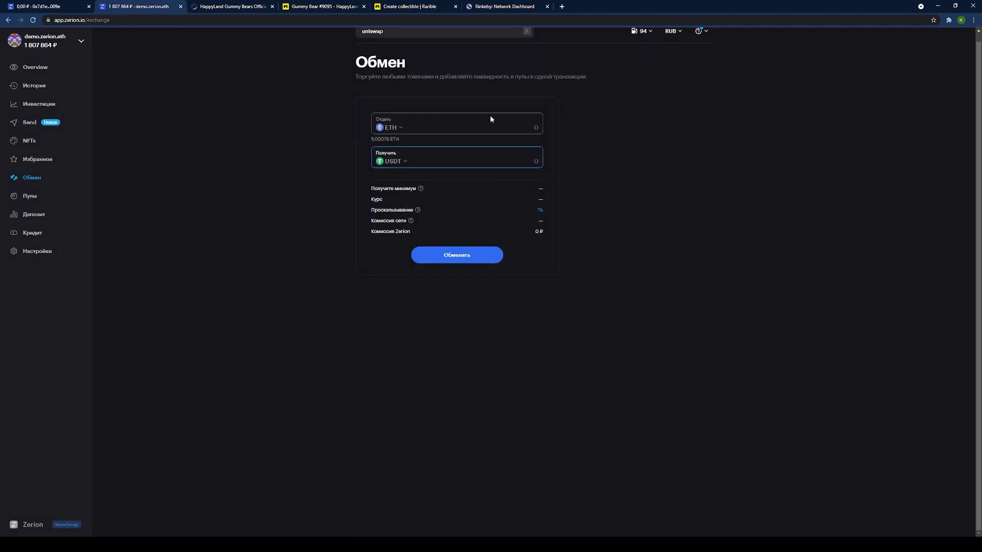
click(516, 129)
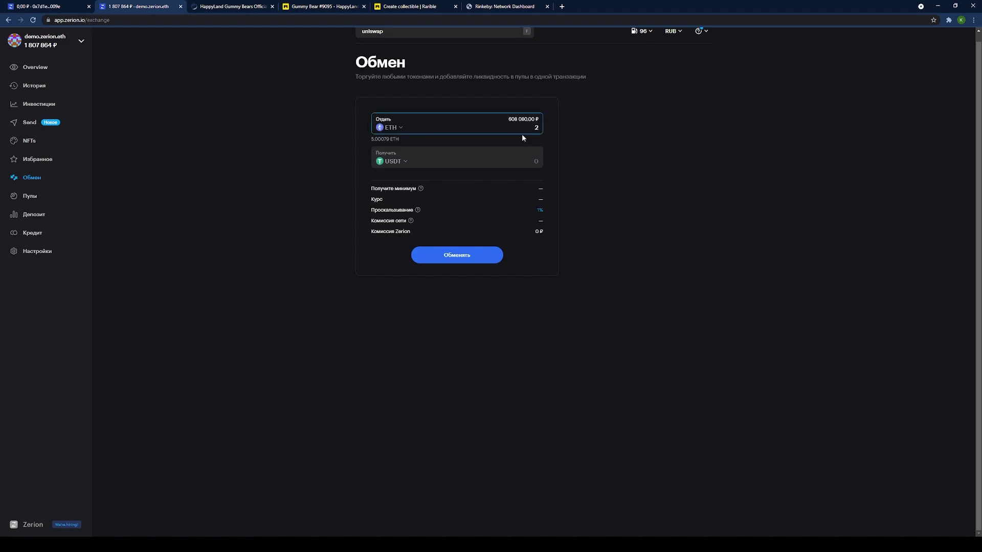
click(600, 206)
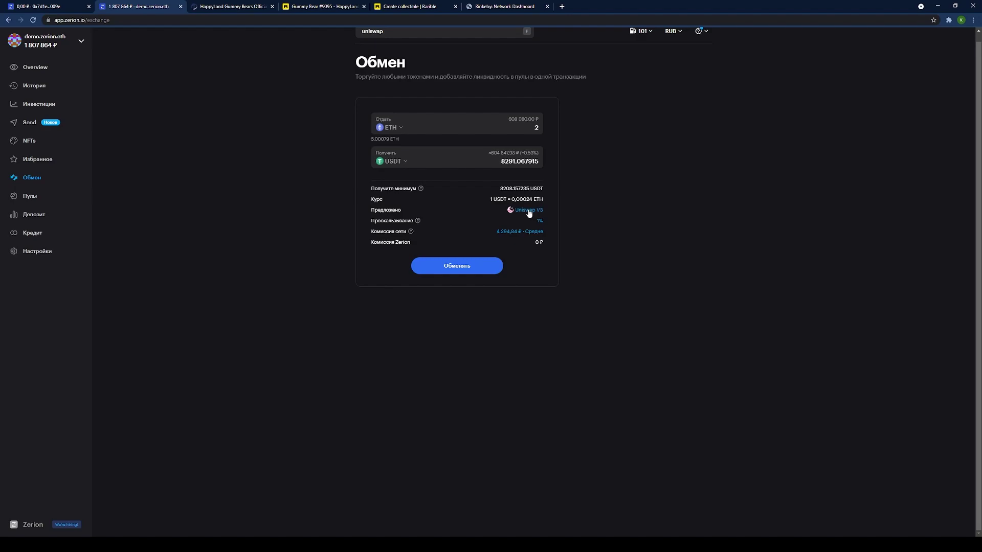
Look over the provider offers and the network fee options, including the custom gas price, for the ETH to USDT exchange
click(529, 213)
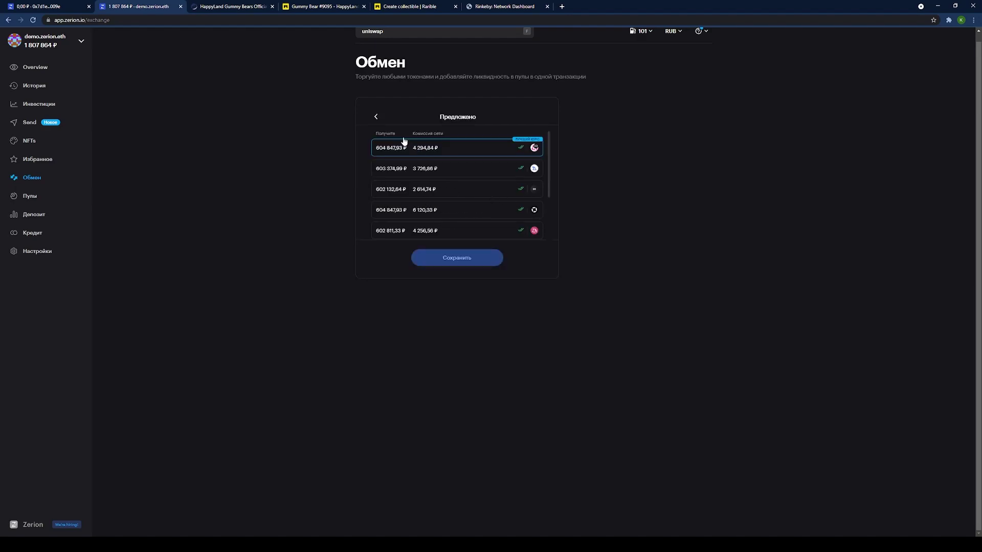
click(374, 118)
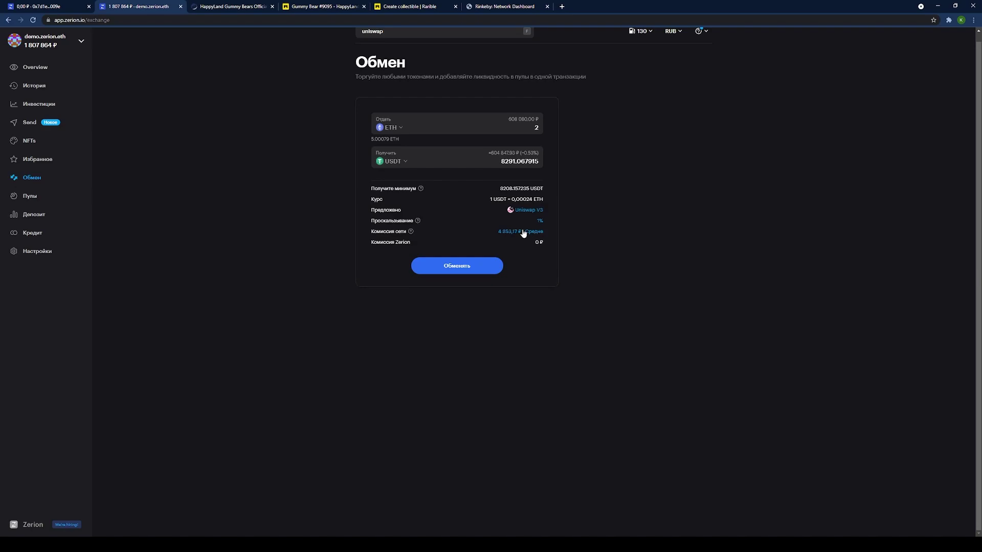
click(522, 233)
click(445, 203)
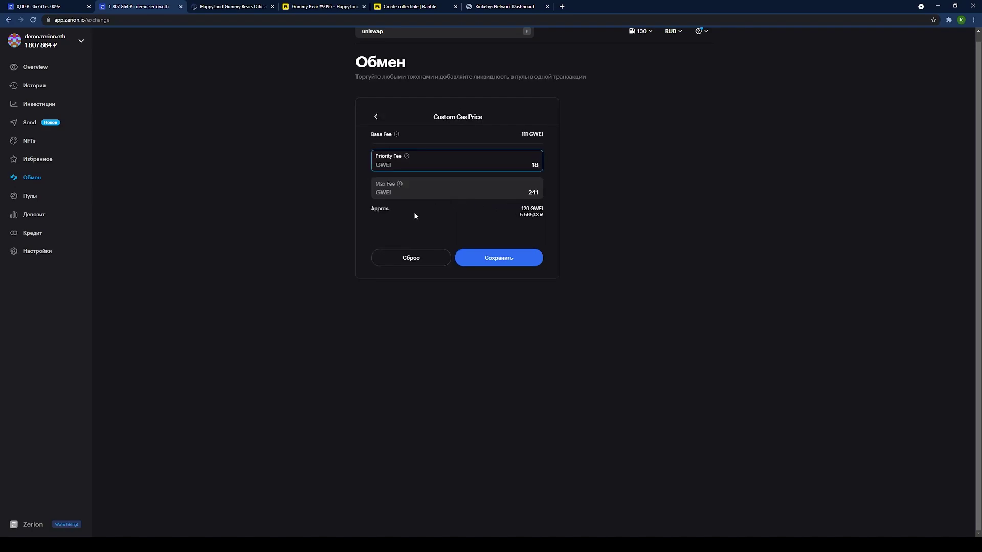
click(376, 117)
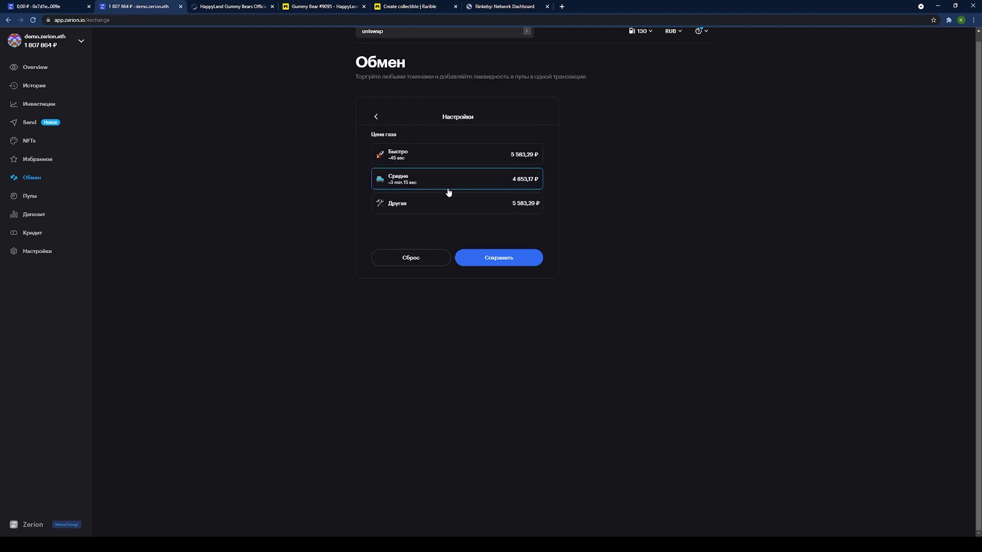
click(419, 188)
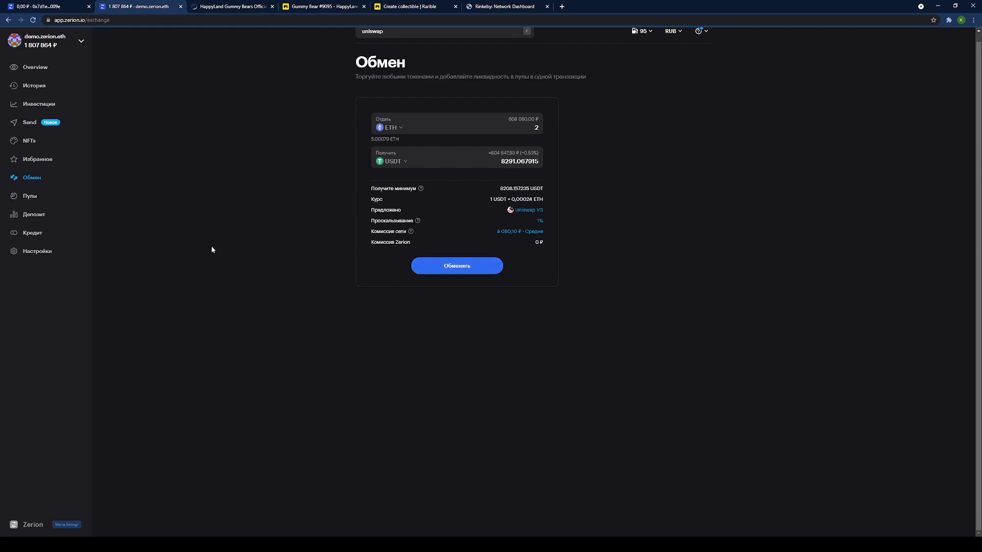
Start lending on the Депозит page, enter a 2 ETH deposit for Ethereum, and view the Uniswap deposit option
click(48, 216)
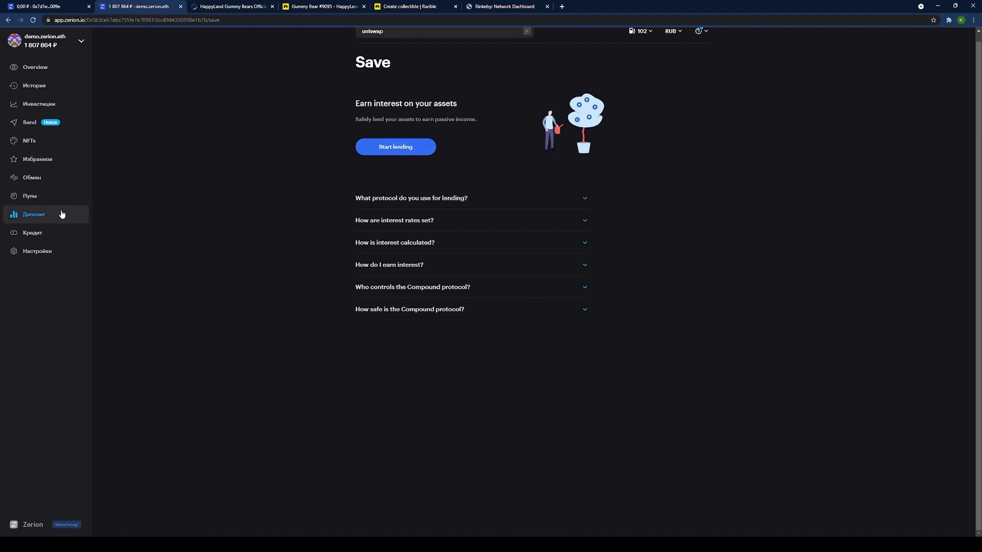
click(402, 148)
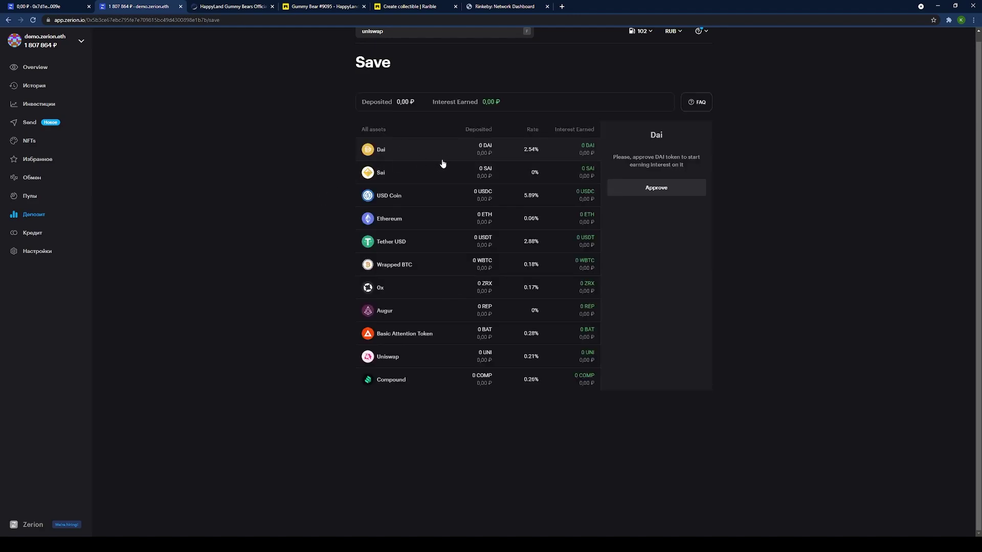
click(404, 217)
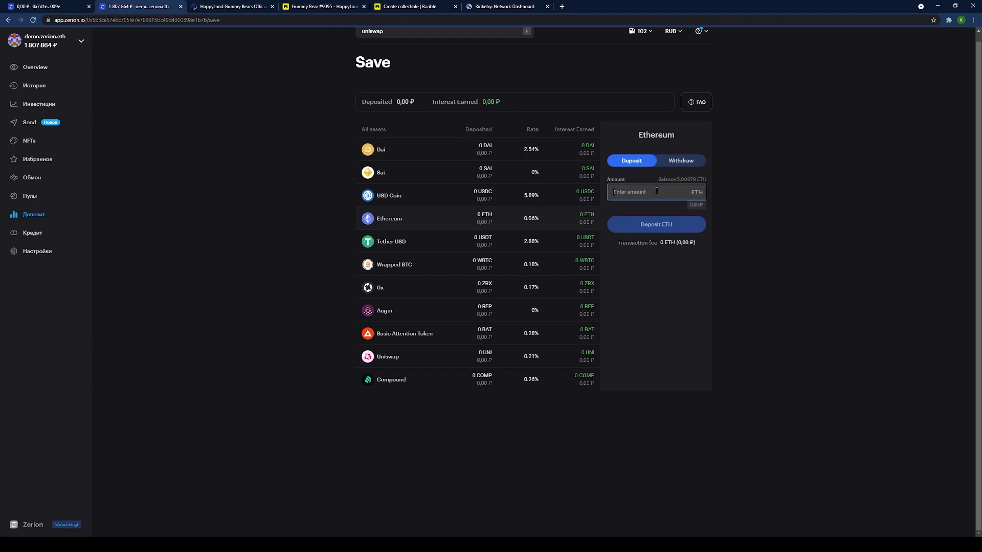
text(2)
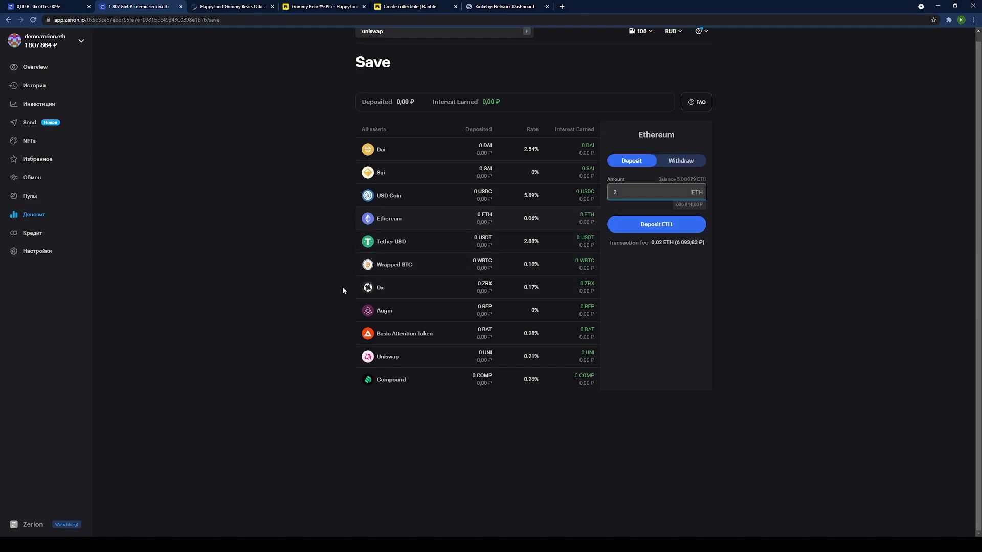
click(421, 361)
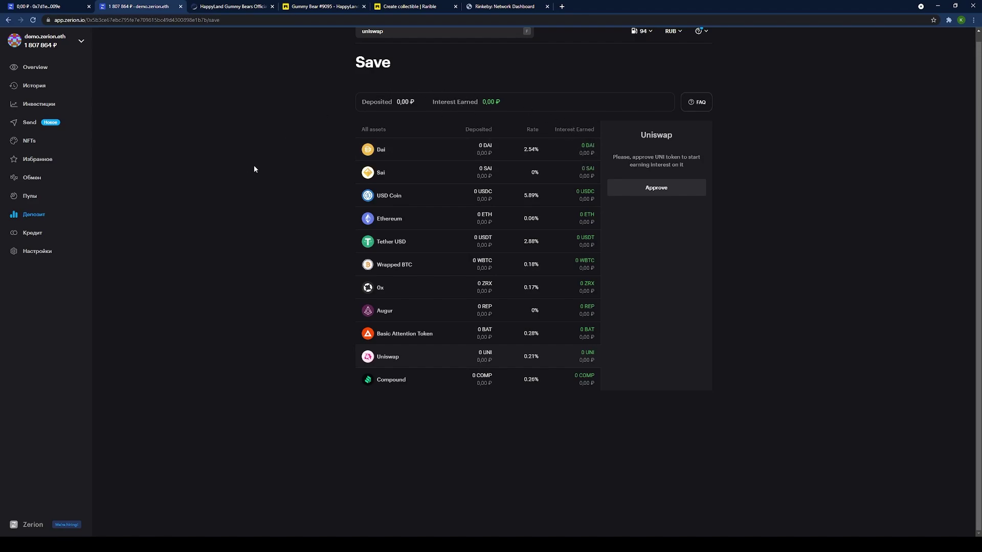
Set the loan amount to 1400 USDC on the Кредит page
click(47, 234)
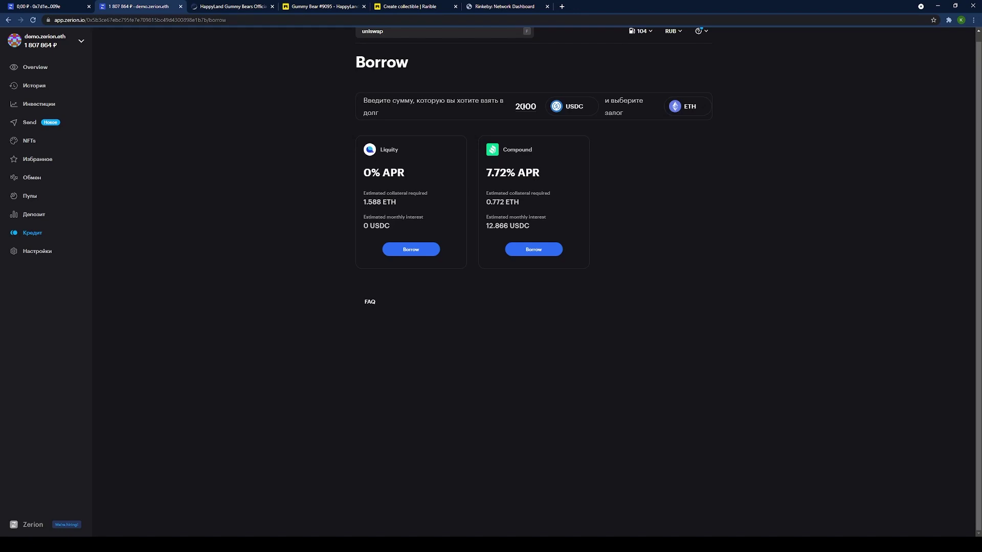
double_click(520, 106)
text(1)
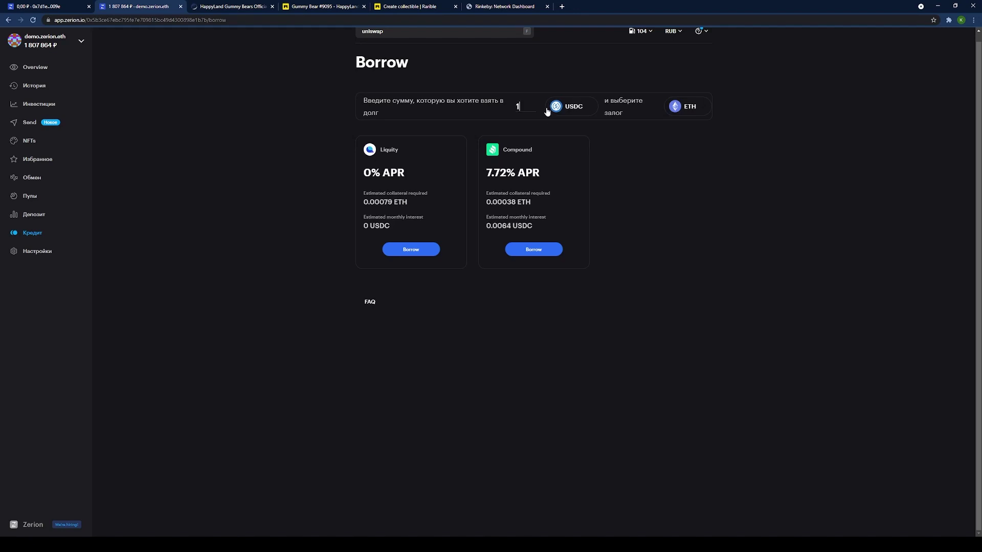
text(400)
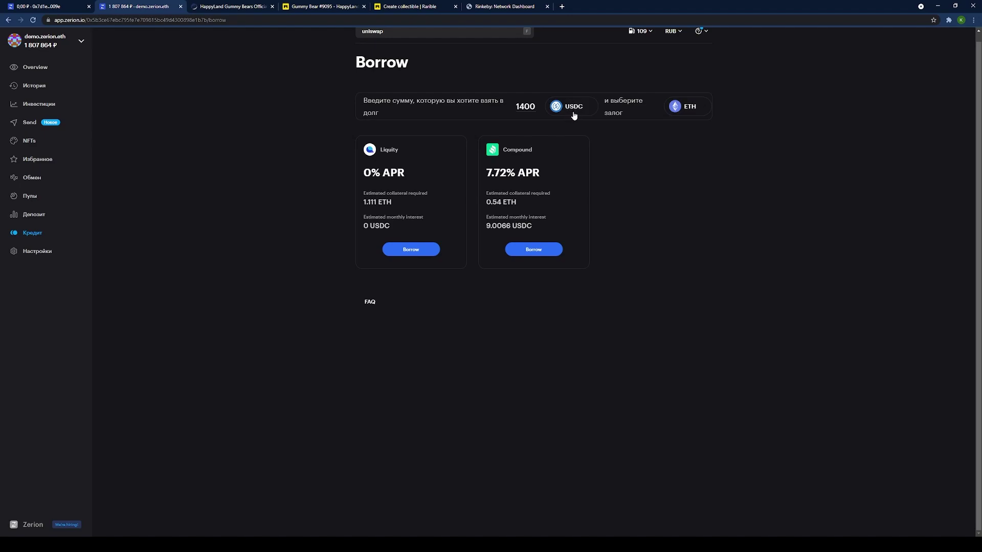
View the available collateral assets and the FAQ questions for the loan, closing each one
click(685, 107)
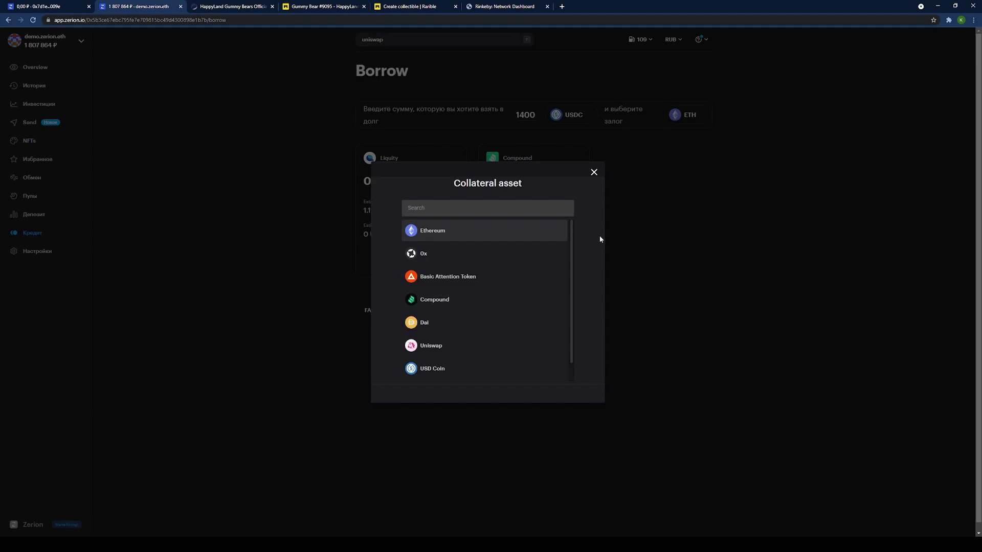
click(594, 172)
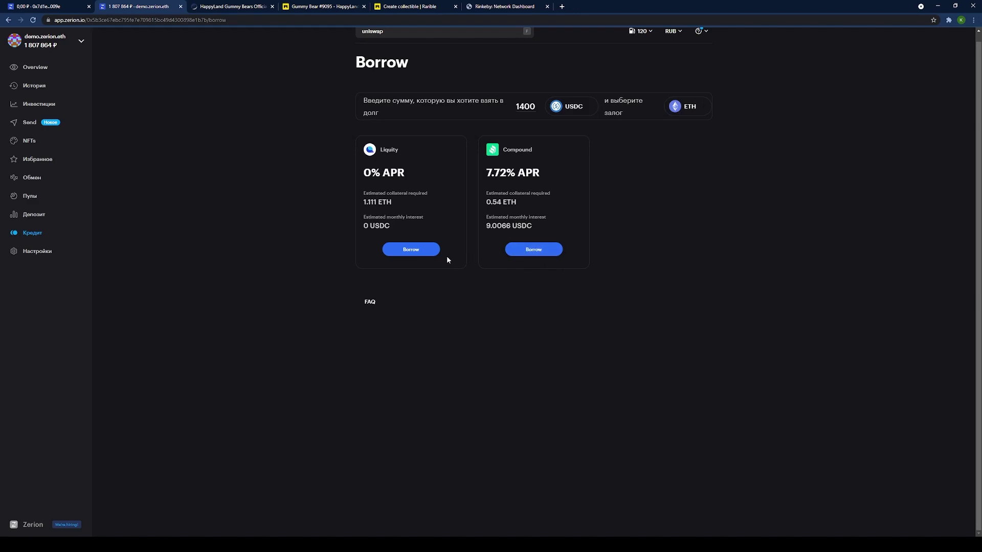
click(369, 303)
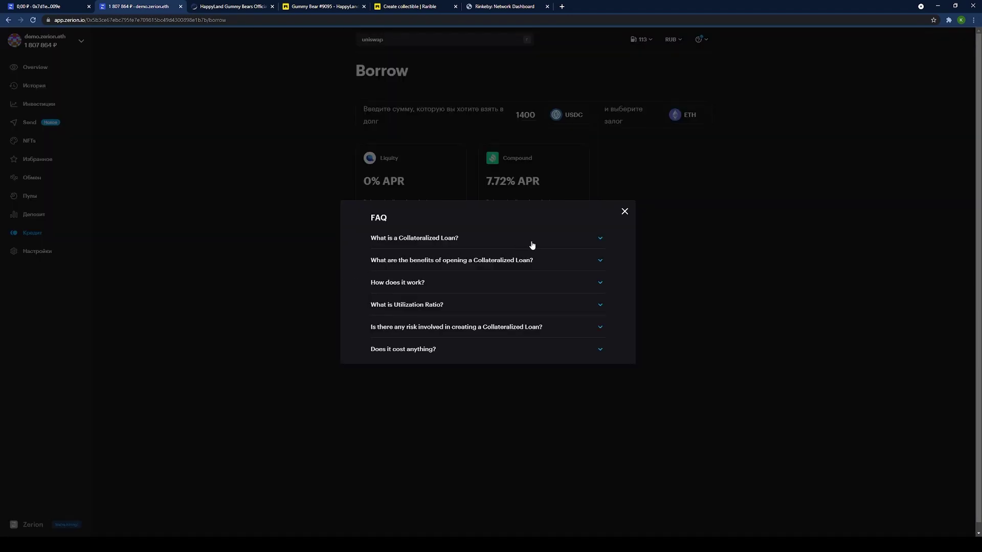
click(624, 211)
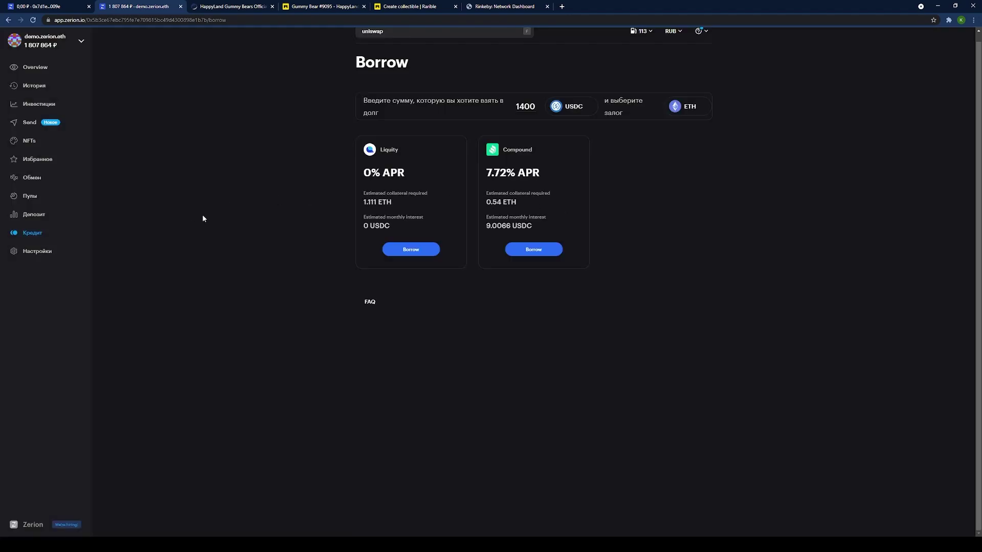
Open the portfolio's NFTs page
click(40, 148)
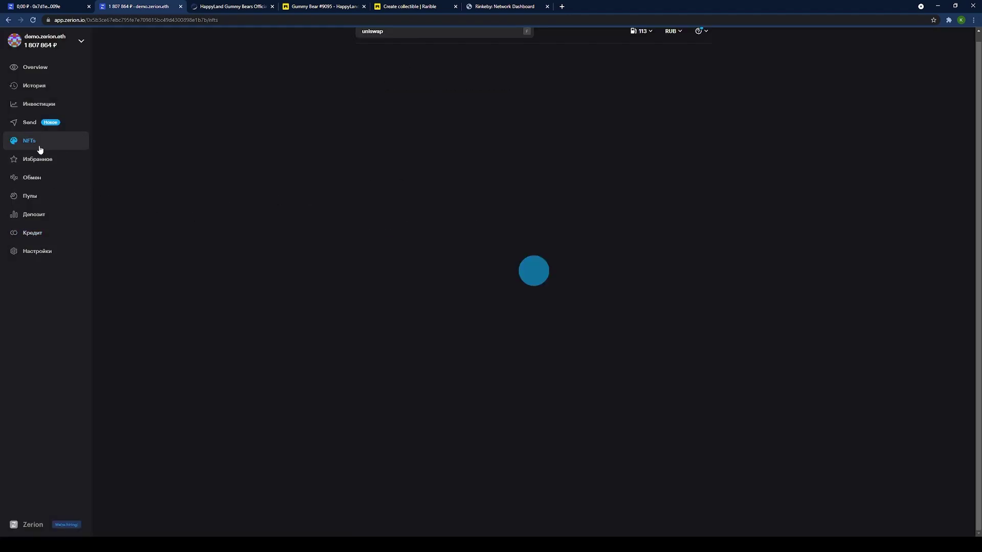